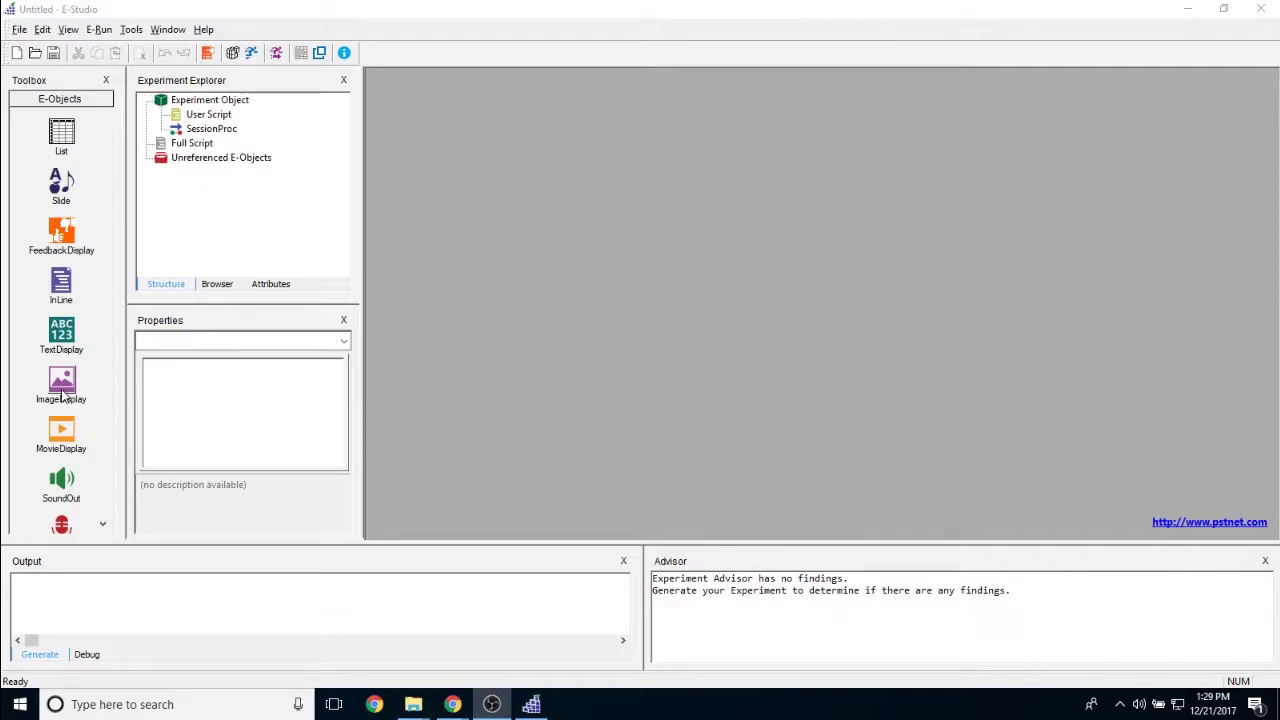
# - Drag an ImageDisplay from the Toolbox into SessionProc to create ImageDisplay1, then dismiss its context menu
pyautogui.moveTo(64, 380); pyautogui.dragTo(243, 130)
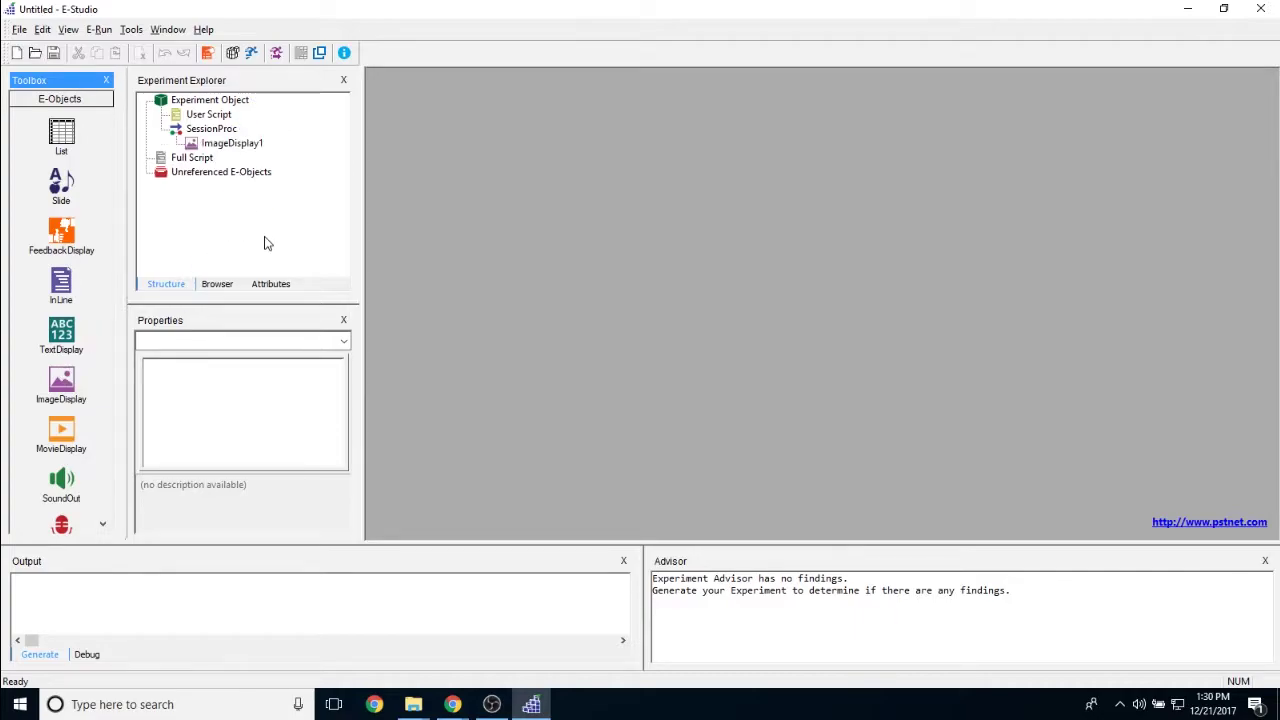
pyautogui.rightClick(248, 143)
pyautogui.press('Escape')
# - Open ImageDisplay1's property pages, move the dialog up and right, and put the cursor in Filename
pyautogui.doubleClick(207, 147)
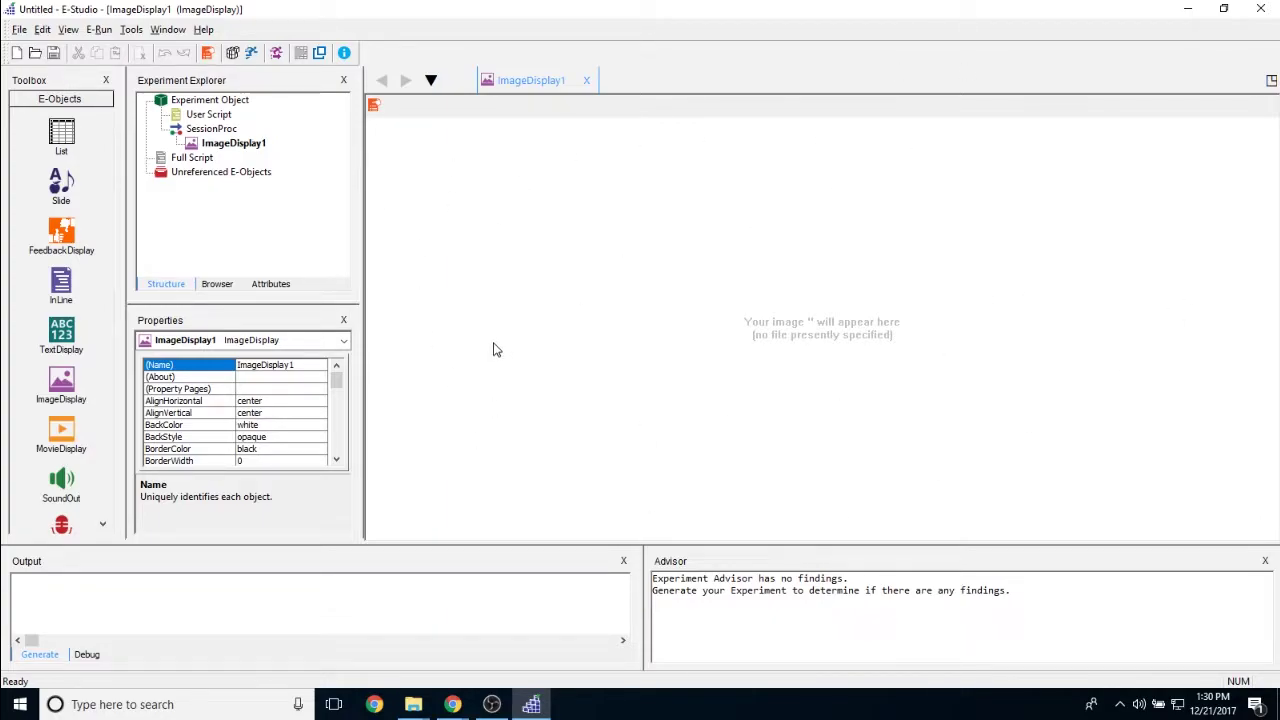
pyautogui.click(373, 104)
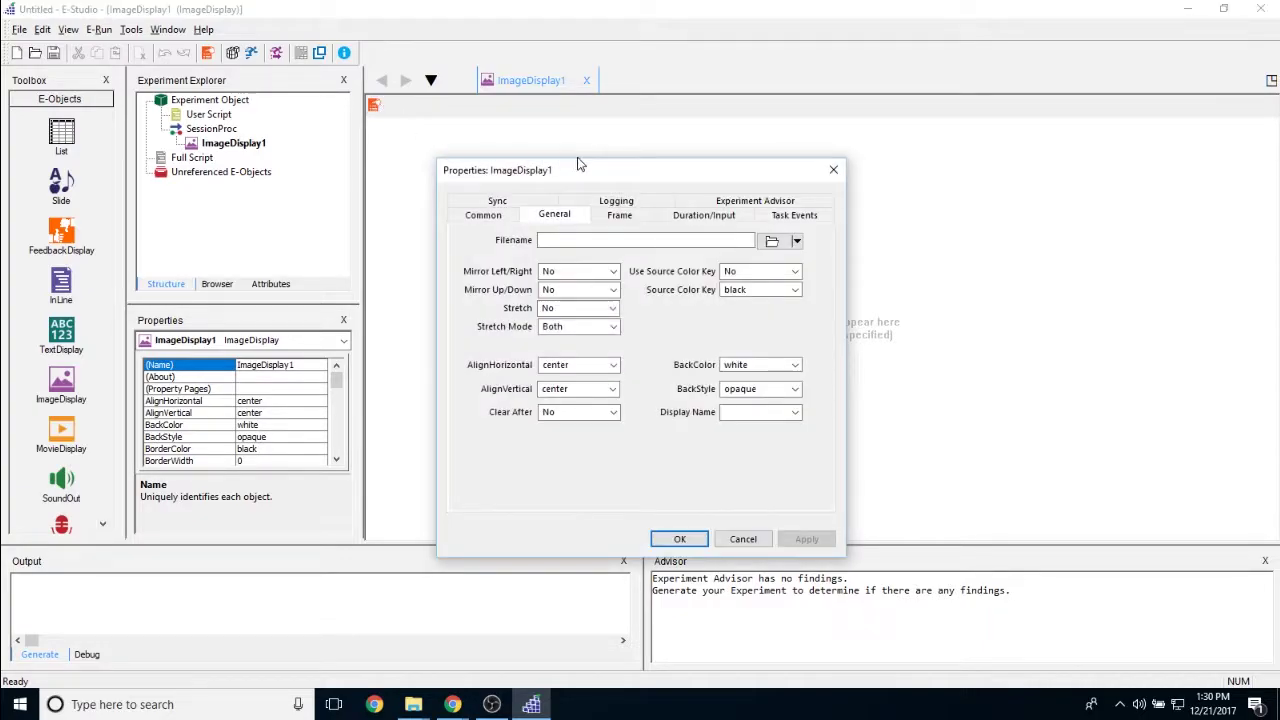
pyautogui.moveTo(581, 164); pyautogui.dragTo(624, 120)
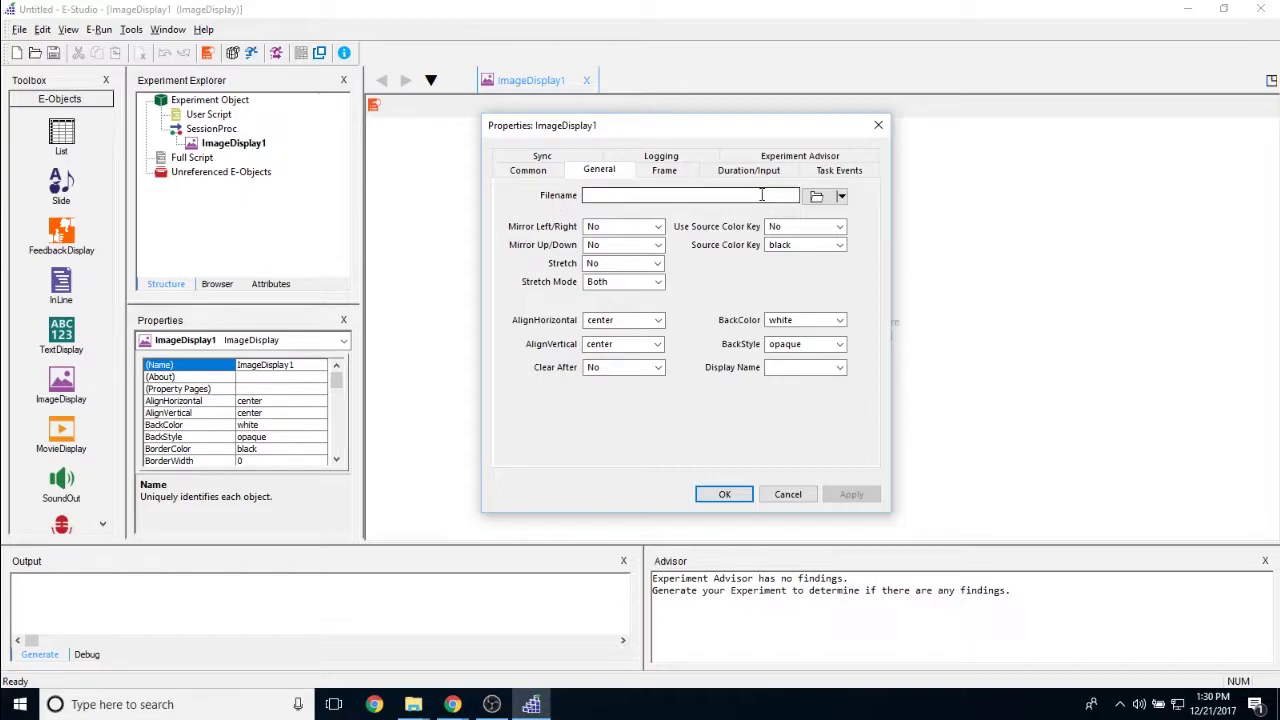
pyautogui.click(728, 194)
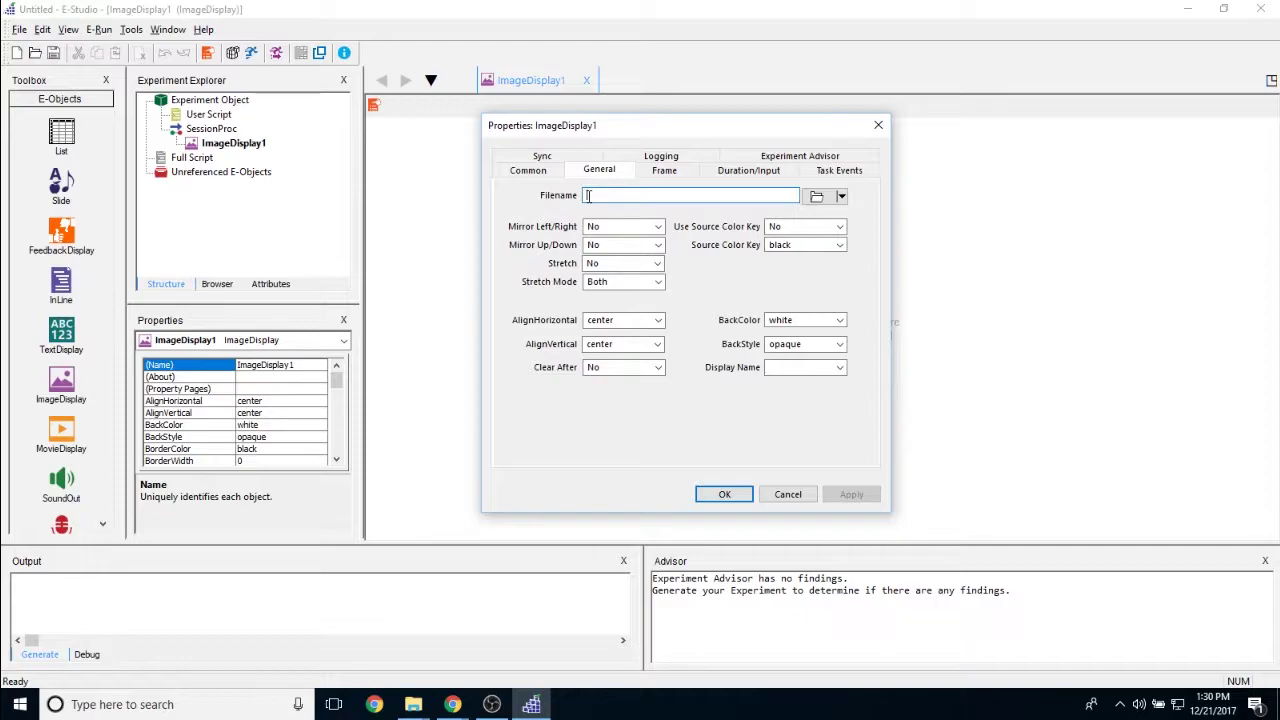
pyautogui.click(817, 198)
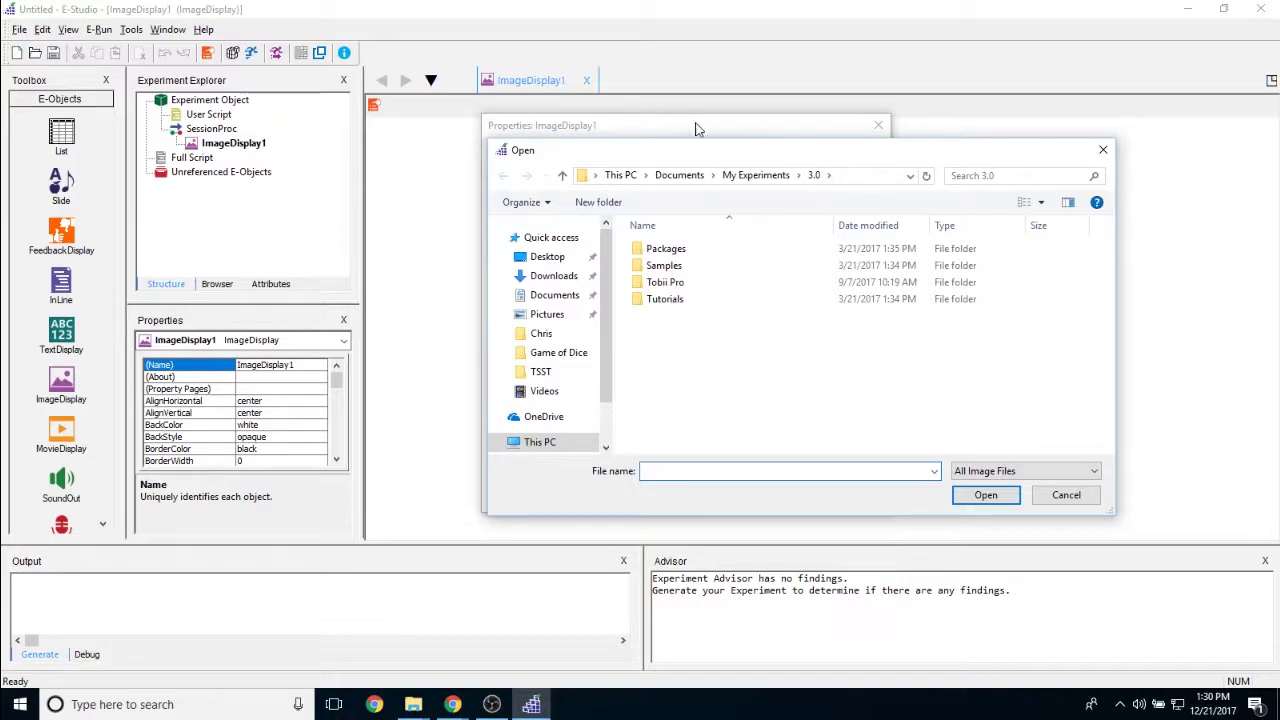
pyautogui.click(549, 316)
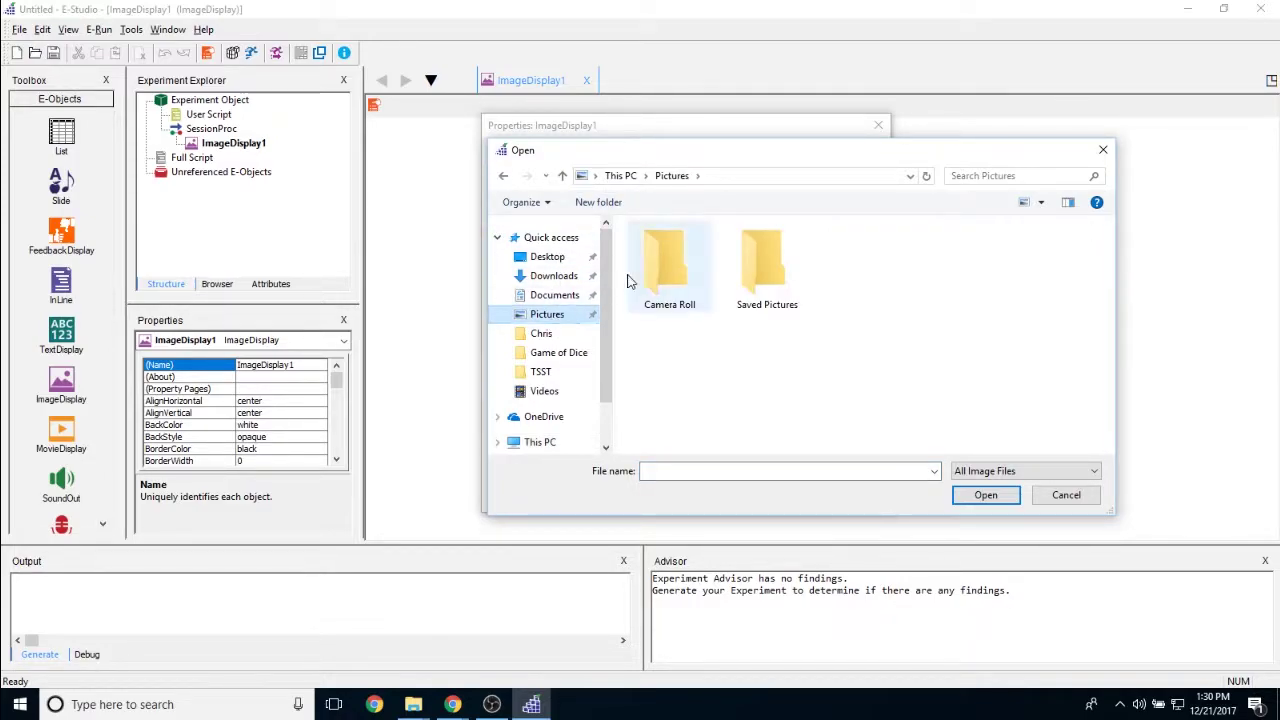
pyautogui.click(1103, 149)
pyautogui.click(645, 195)
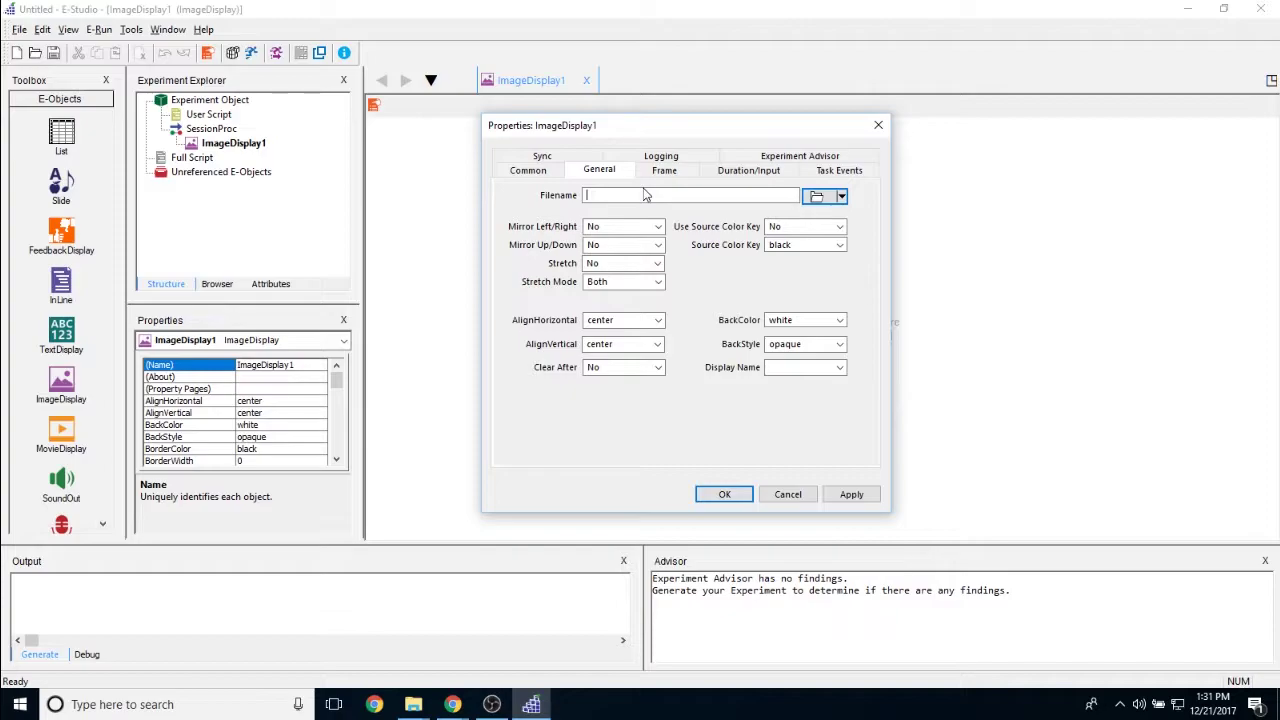
pyautogui.write('RedCar.bmp')
pyautogui.moveTo(648, 194); pyautogui.dragTo(465, 191)
pyautogui.press('BackSpace')
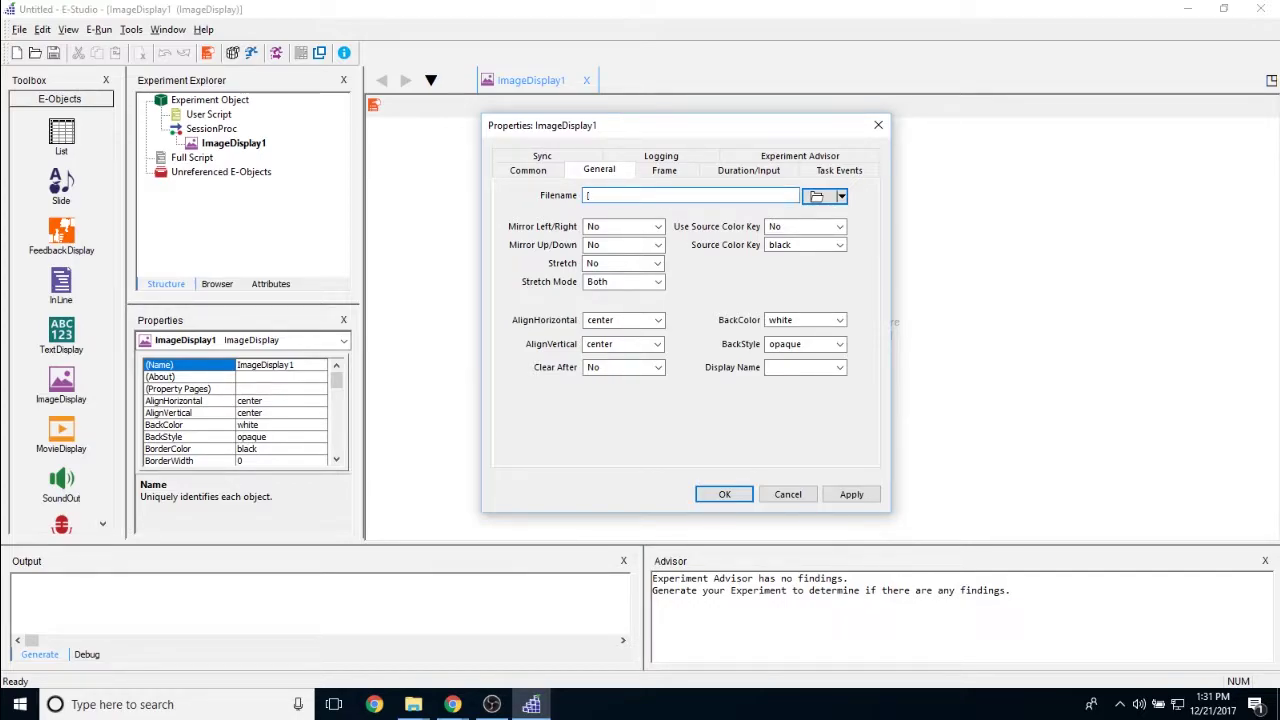
pyautogui.write('[StimImage')
pyautogui.press('BackSpace')
pyautogui.press('BackSpace')
pyautogui.press('BackSpace')
pyautogui.press('BackSpace')
pyautogui.press('BackSpace')
pyautogui.press('BackSpace')
pyautogui.press('BackSpace')
pyautogui.press('BackSpace')
pyautogui.press('BackSpace')
pyautogui.press('BackSpace')
# - Leave Stretch turned off and Stretch Mode at Both
pyautogui.click(657, 263)
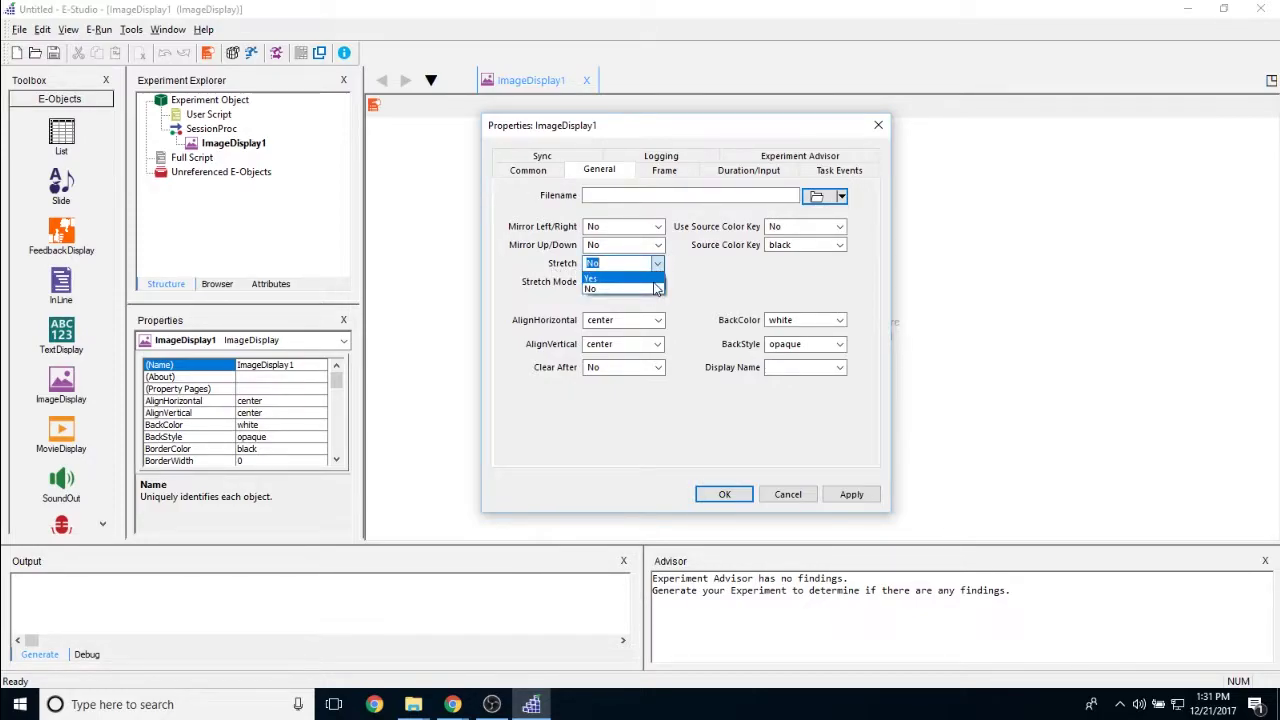
pyautogui.click(695, 285)
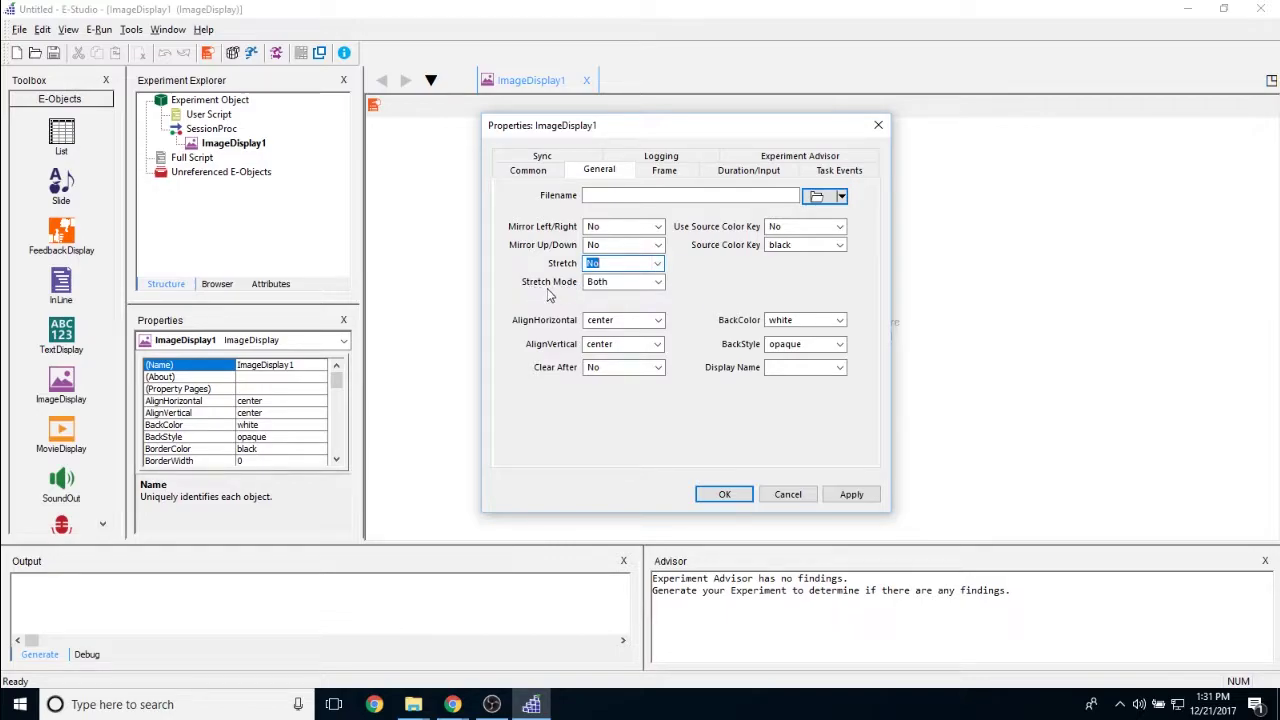
pyautogui.click(658, 282)
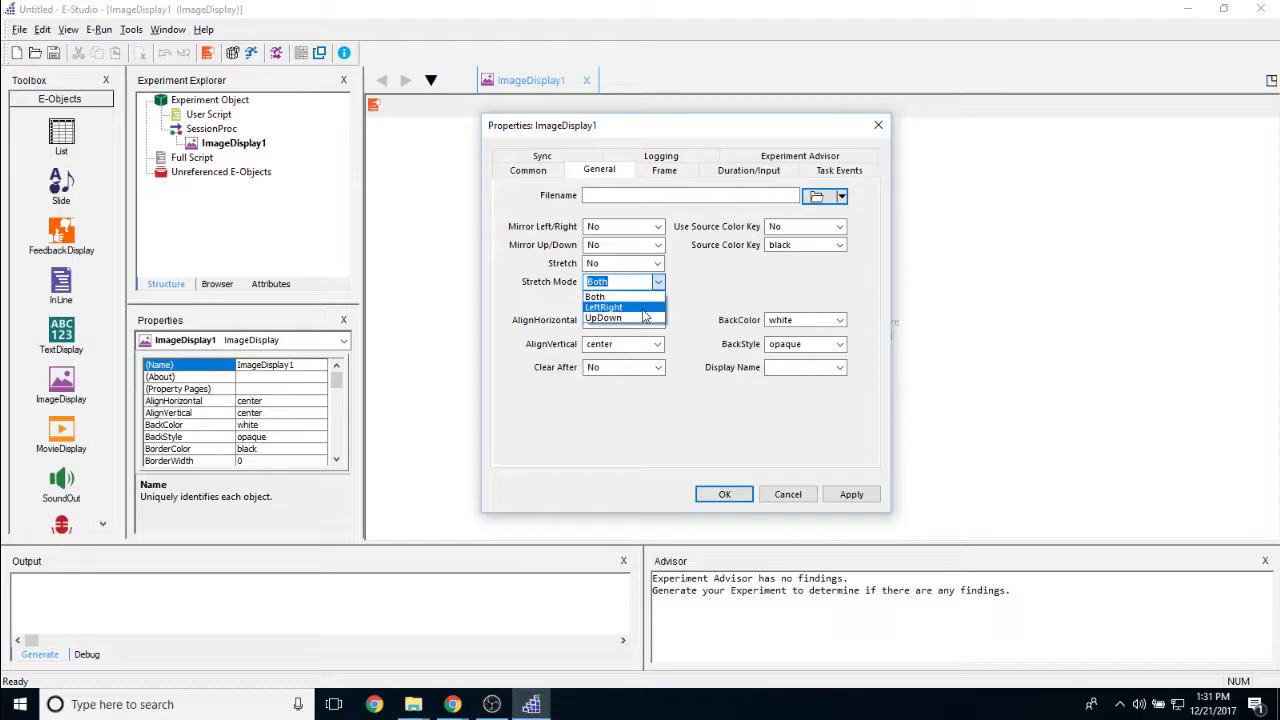
pyautogui.click(700, 298)
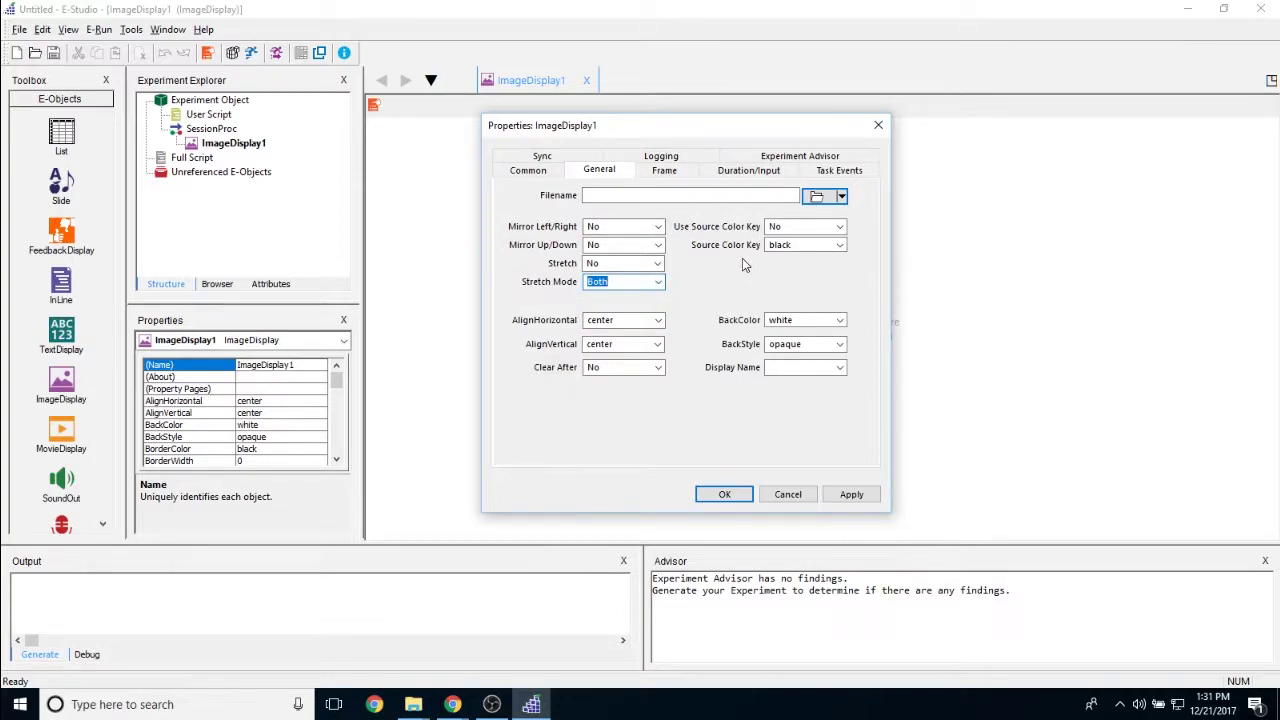
# - Set Use Source Color Key to Yes and pick purple as the source colour key
pyautogui.click(838, 228)
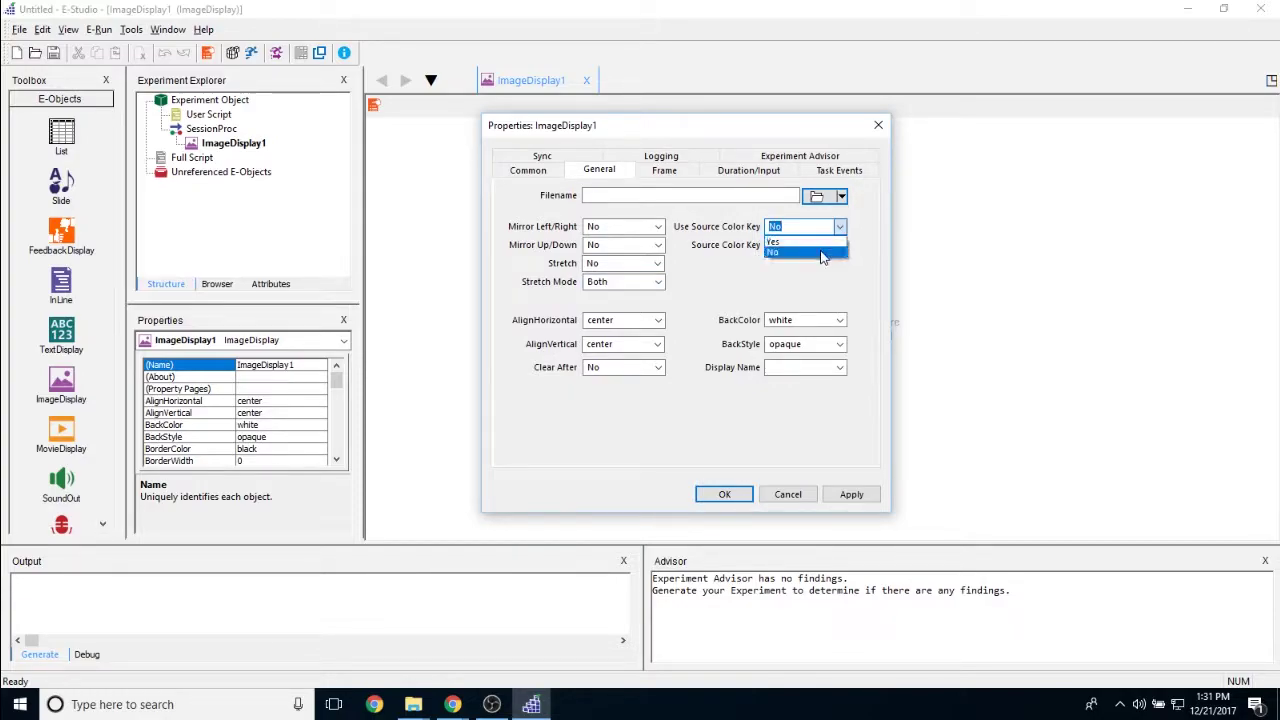
pyautogui.click(814, 230)
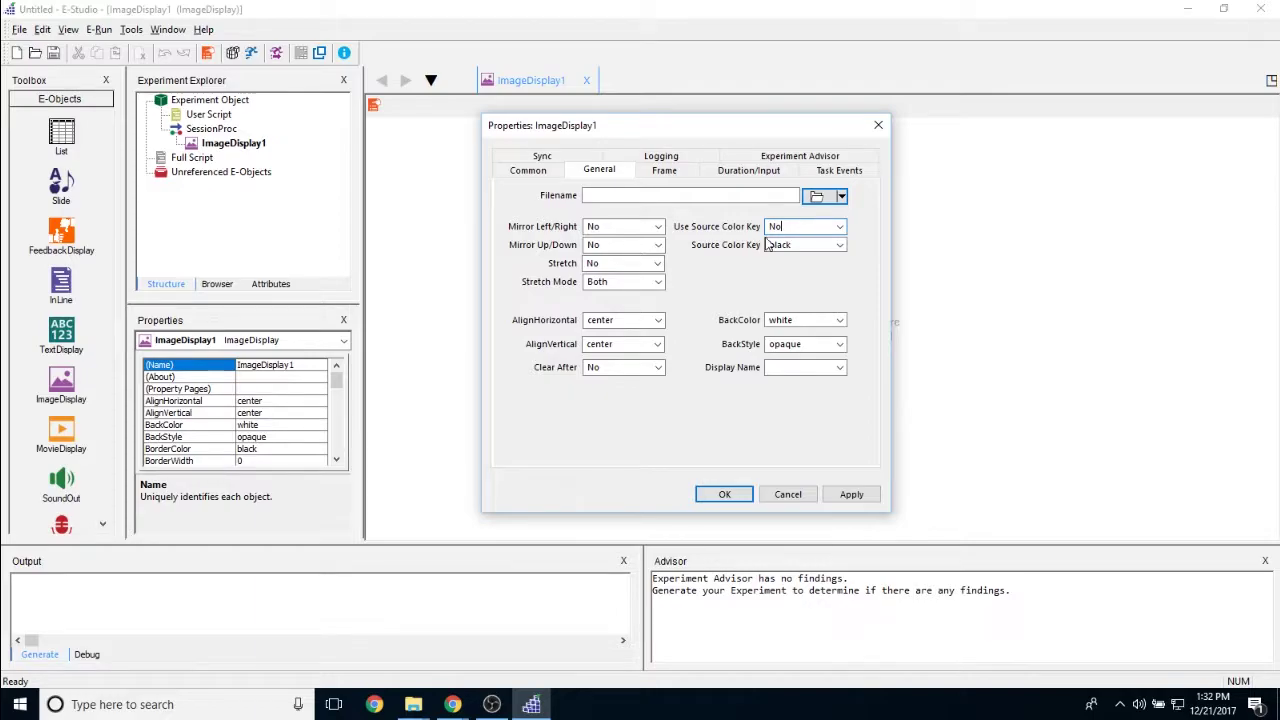
pyautogui.click(840, 226)
pyautogui.click(812, 242)
pyautogui.click(841, 245)
pyautogui.click(795, 310)
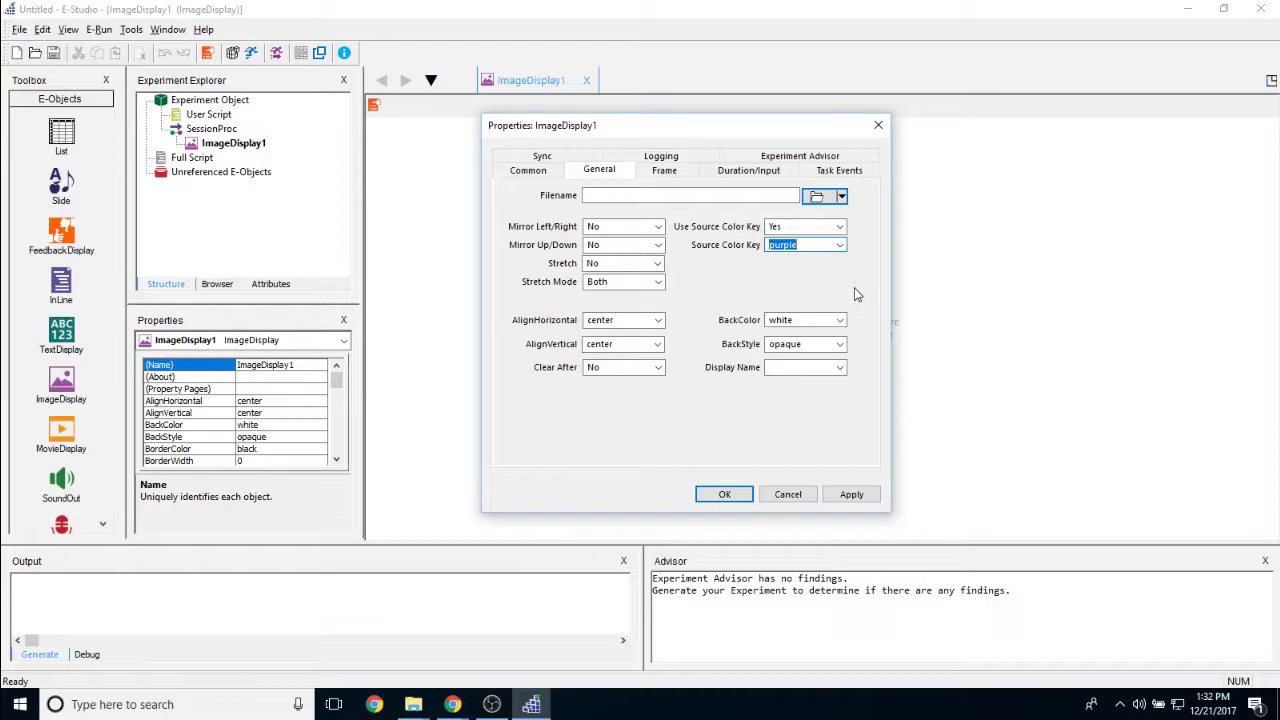
# - Keep AlignHorizontal and AlignVertical at center and Clear After at No
pyautogui.click(659, 320)
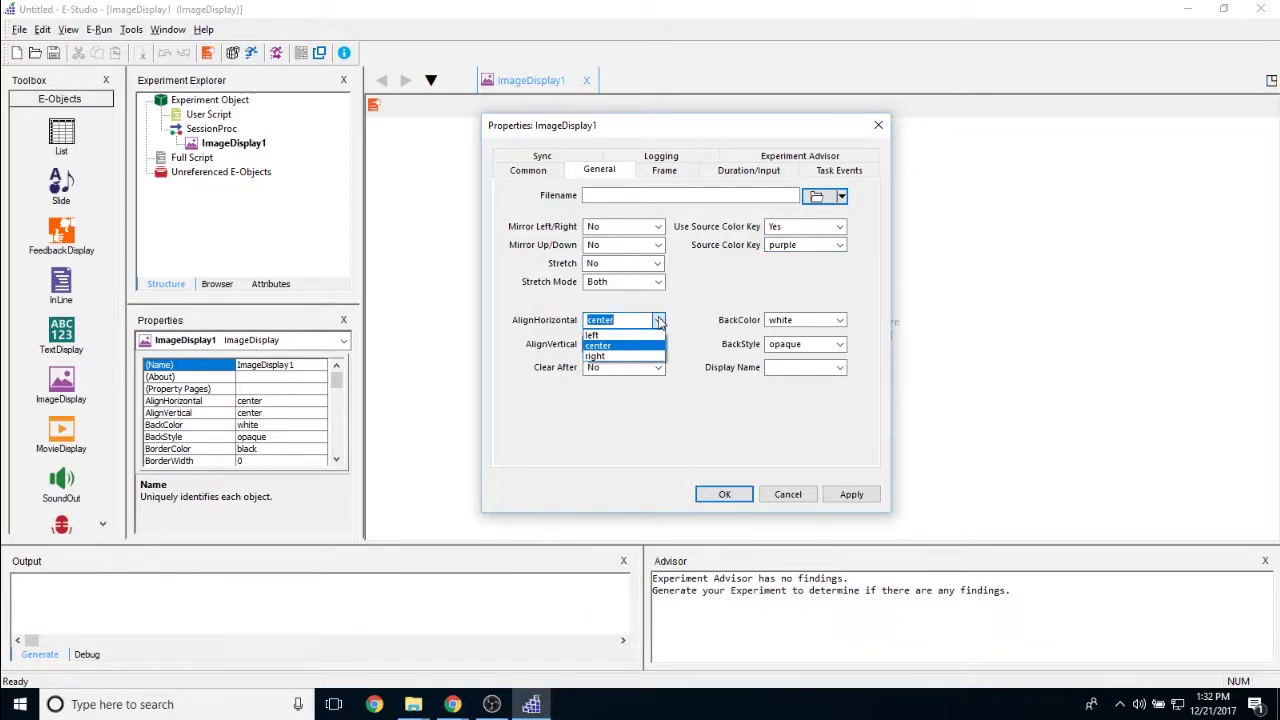
pyautogui.click(650, 346)
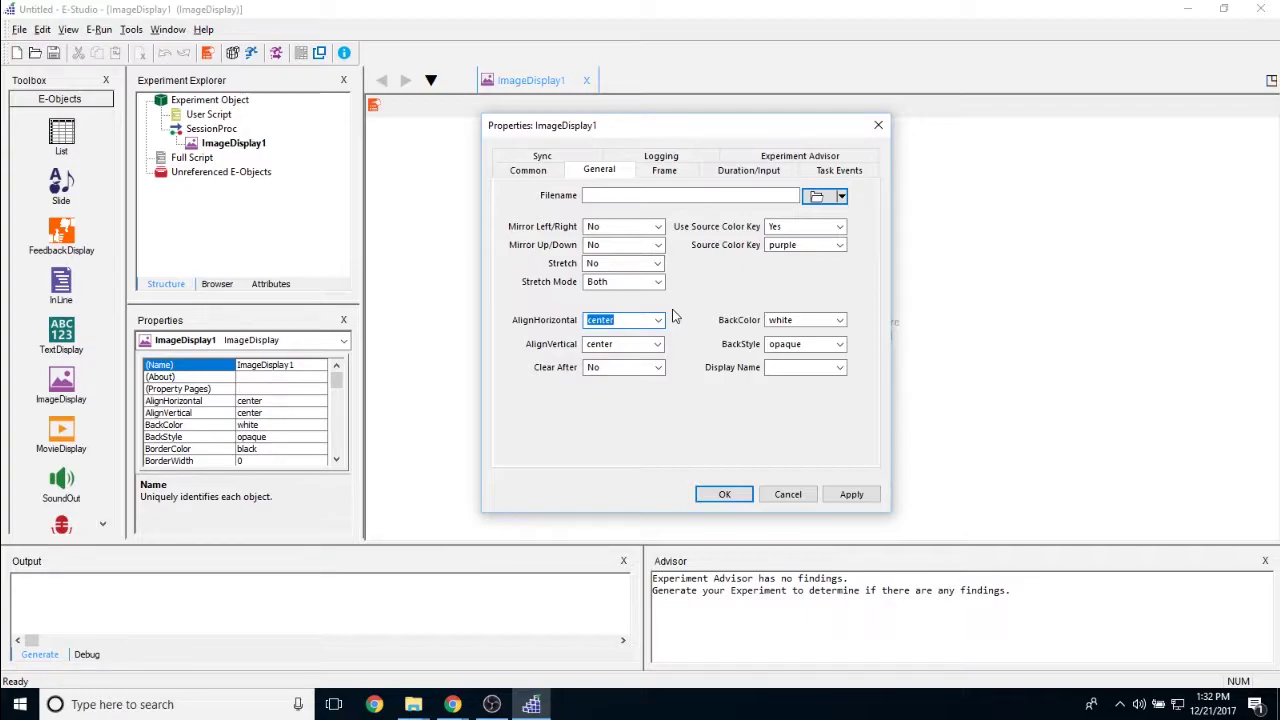
pyautogui.click(659, 320)
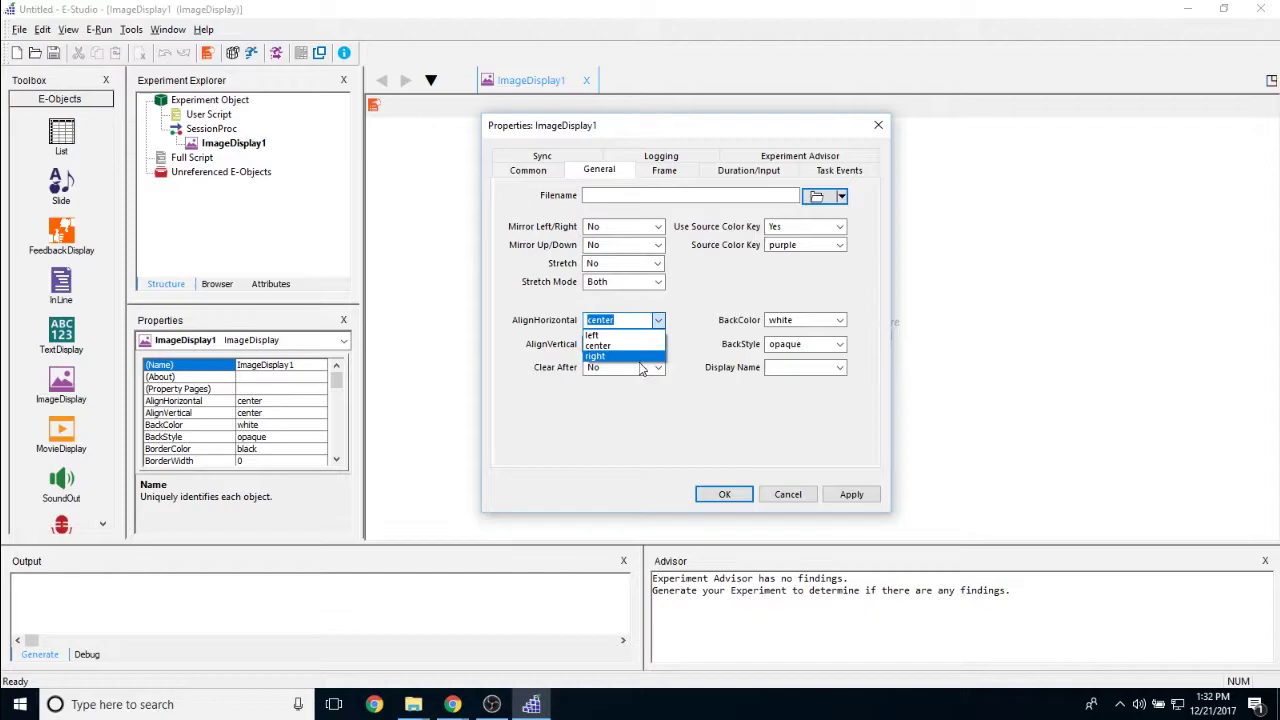
pyautogui.click(656, 352)
pyautogui.click(660, 354)
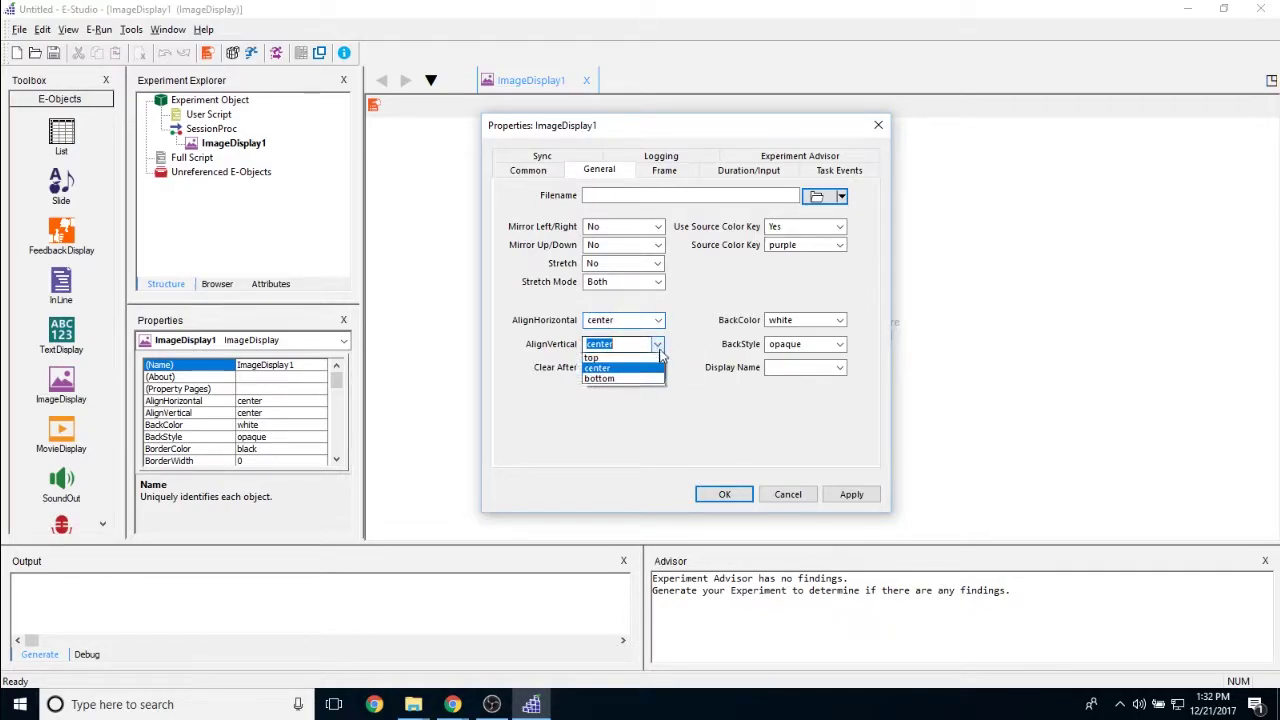
pyautogui.click(675, 366)
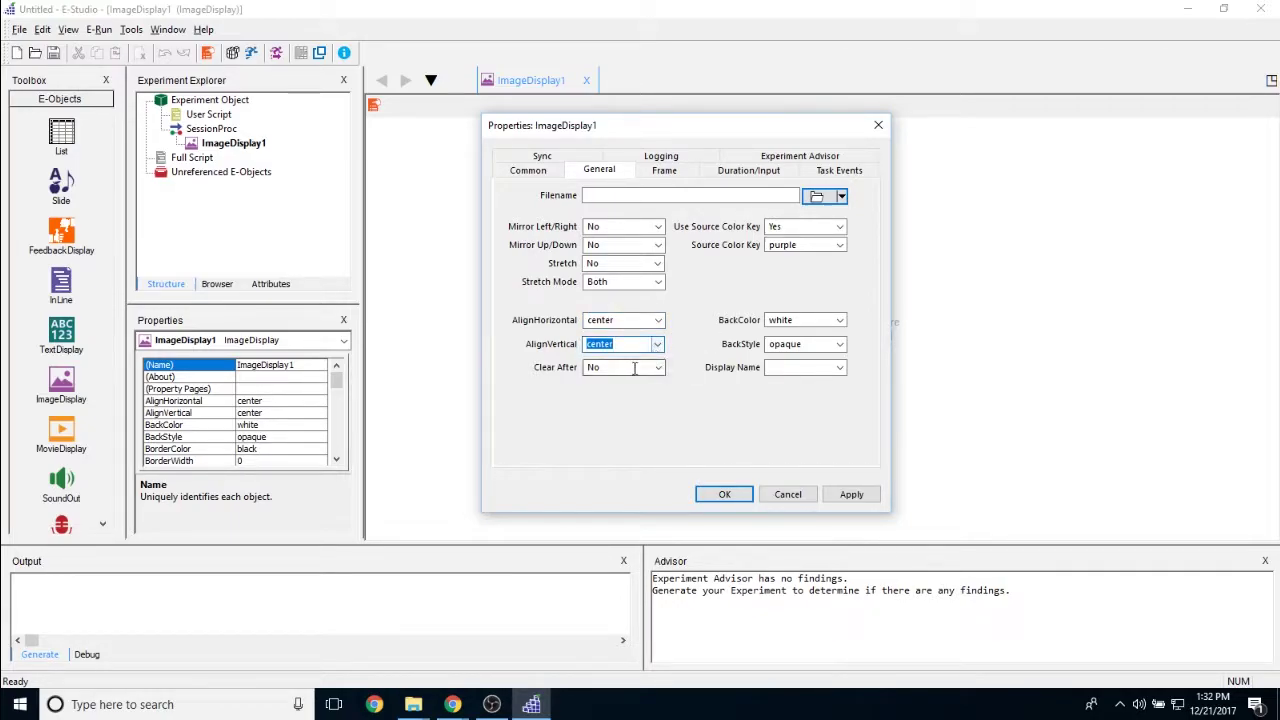
pyautogui.click(658, 367)
pyautogui.click(692, 383)
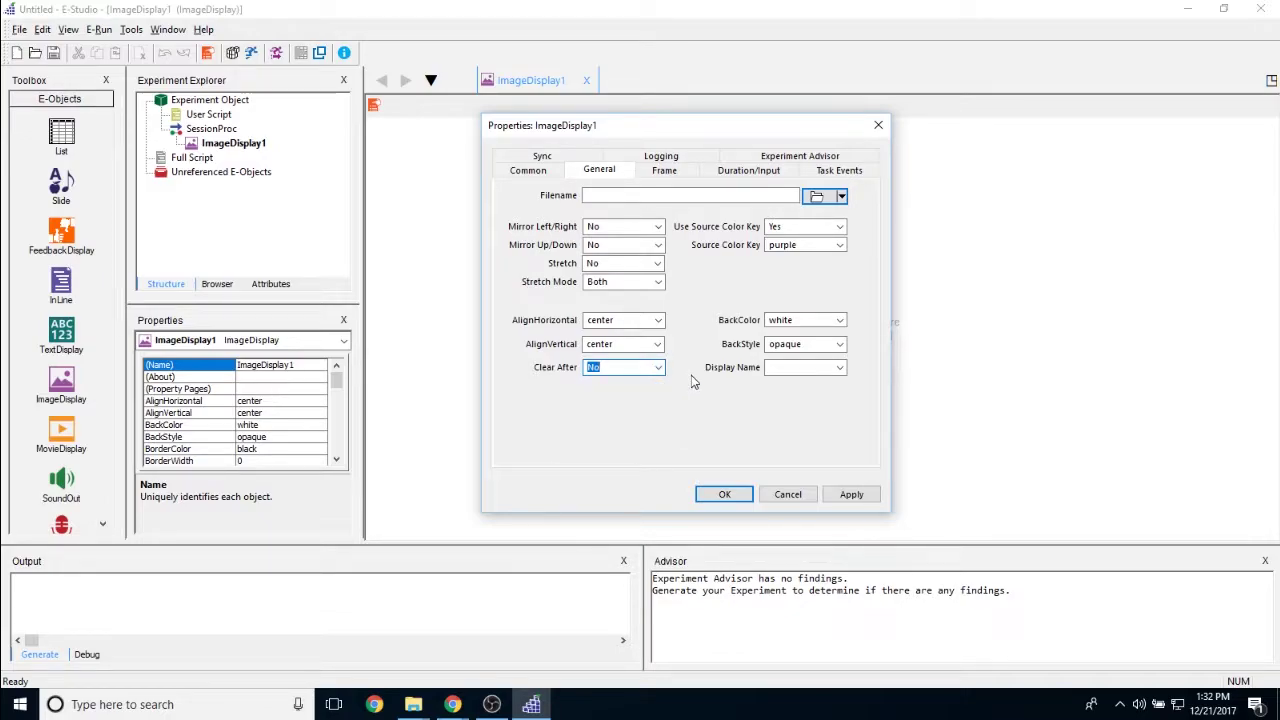
# - Keep BackColor white and BackStyle opaque, then bring up the Frame settings
pyautogui.click(843, 326)
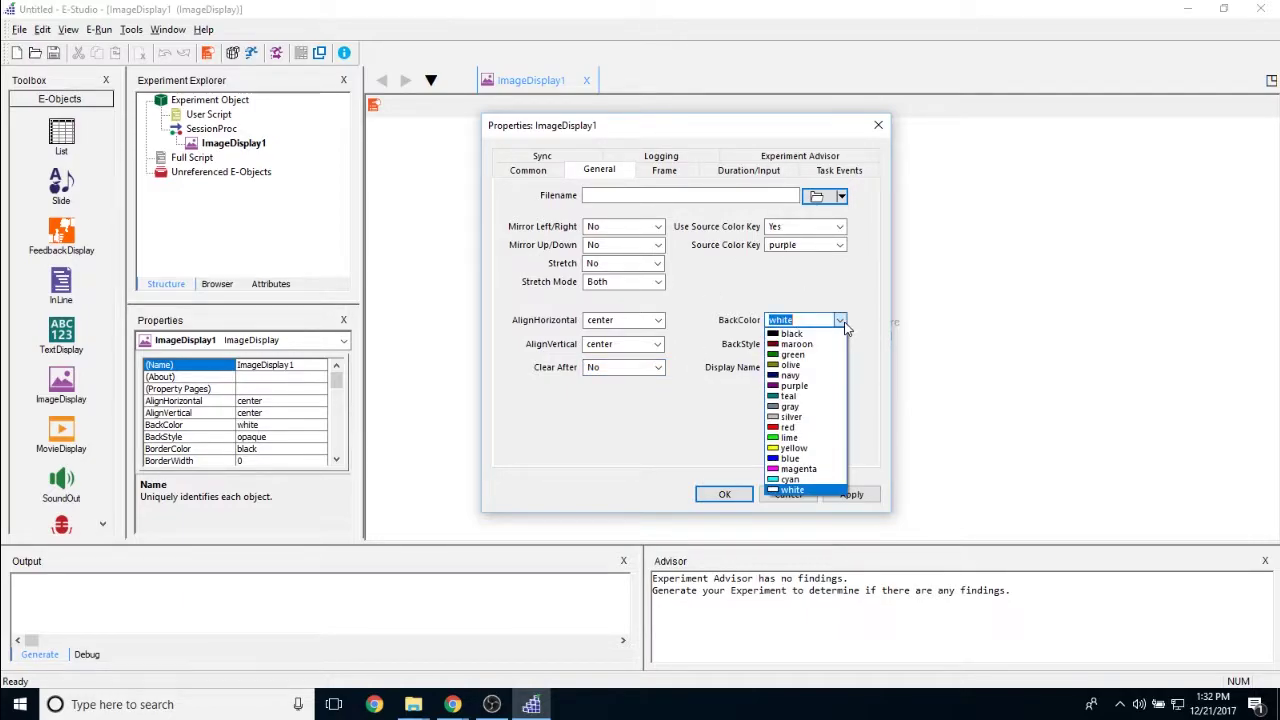
pyautogui.click(843, 322)
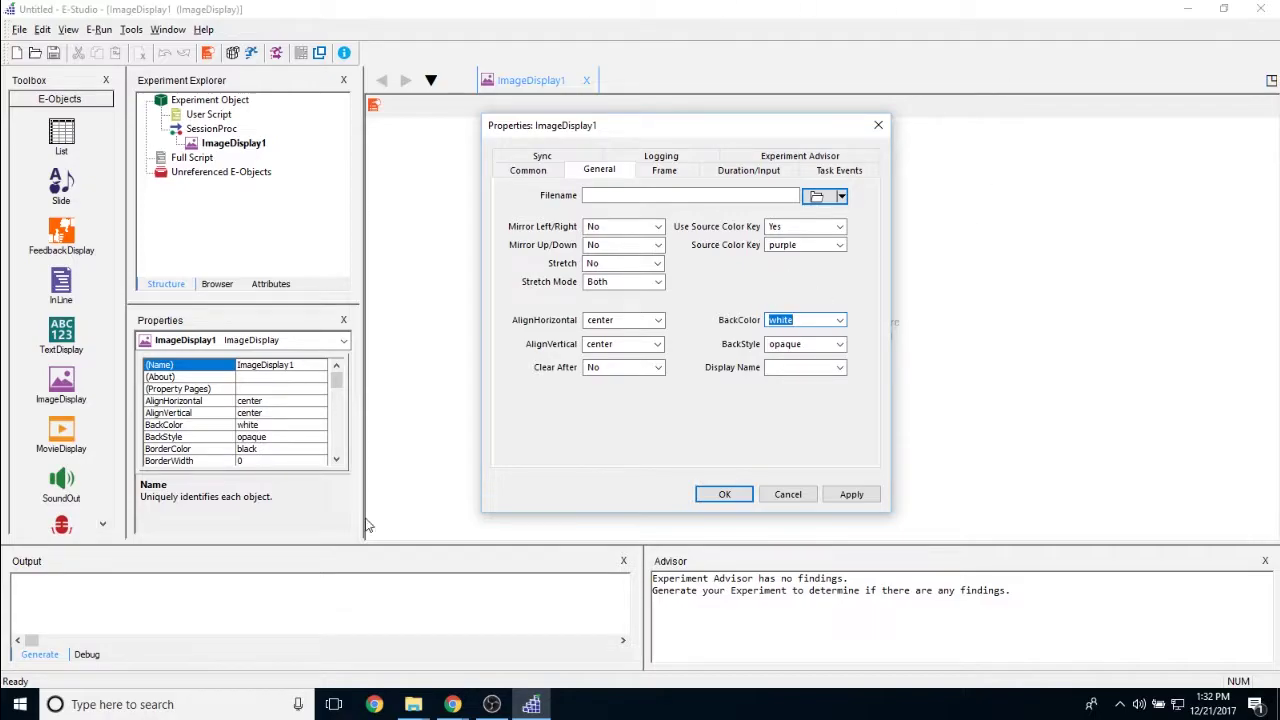
pyautogui.click(845, 344)
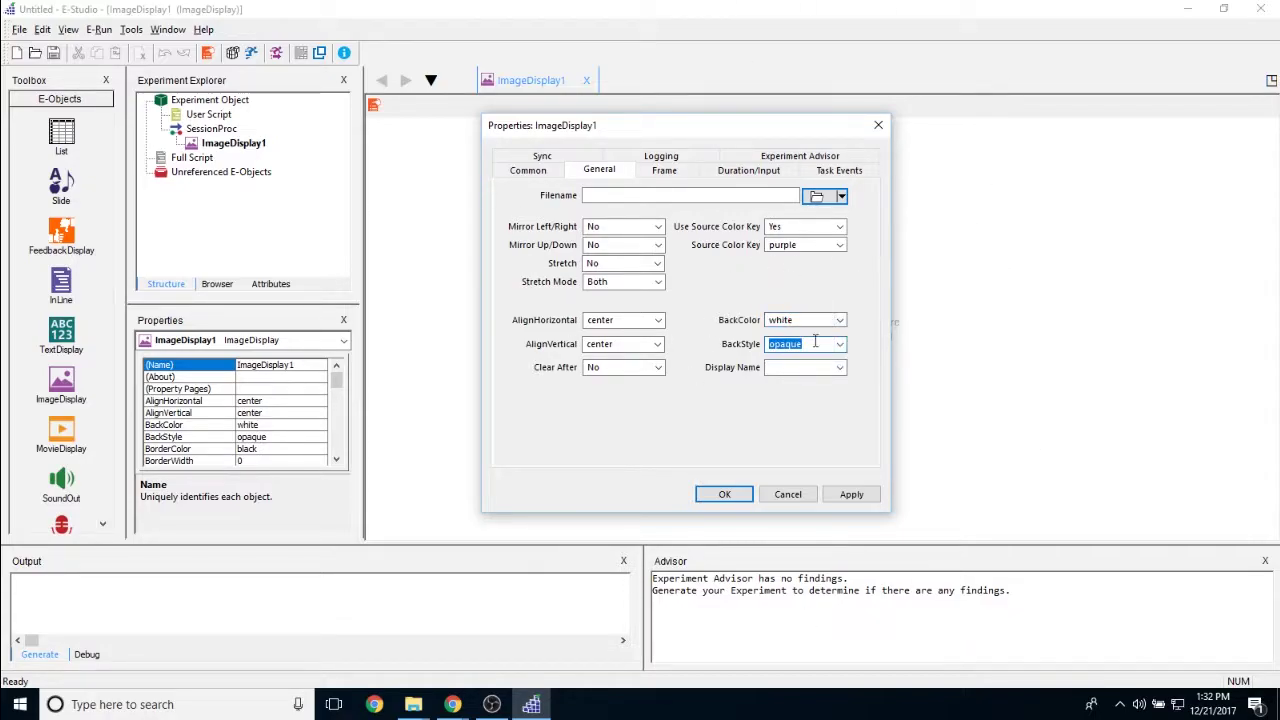
pyautogui.click(840, 345)
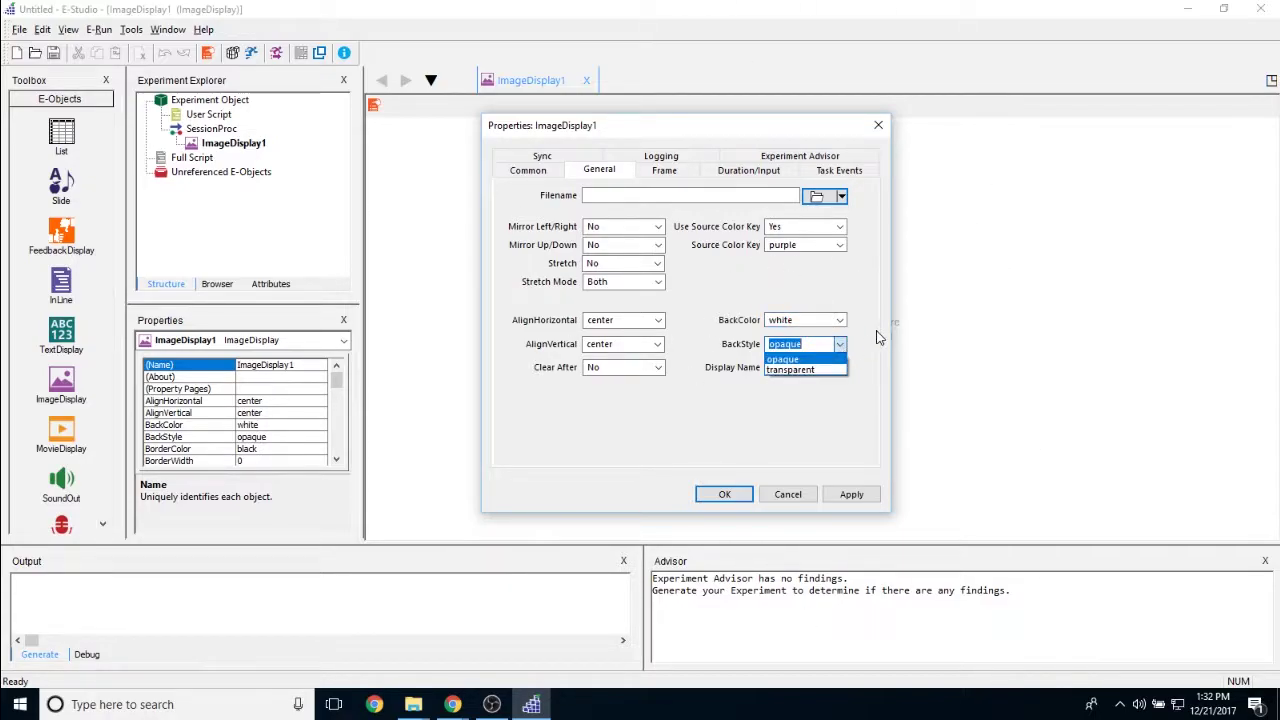
pyautogui.click(834, 404)
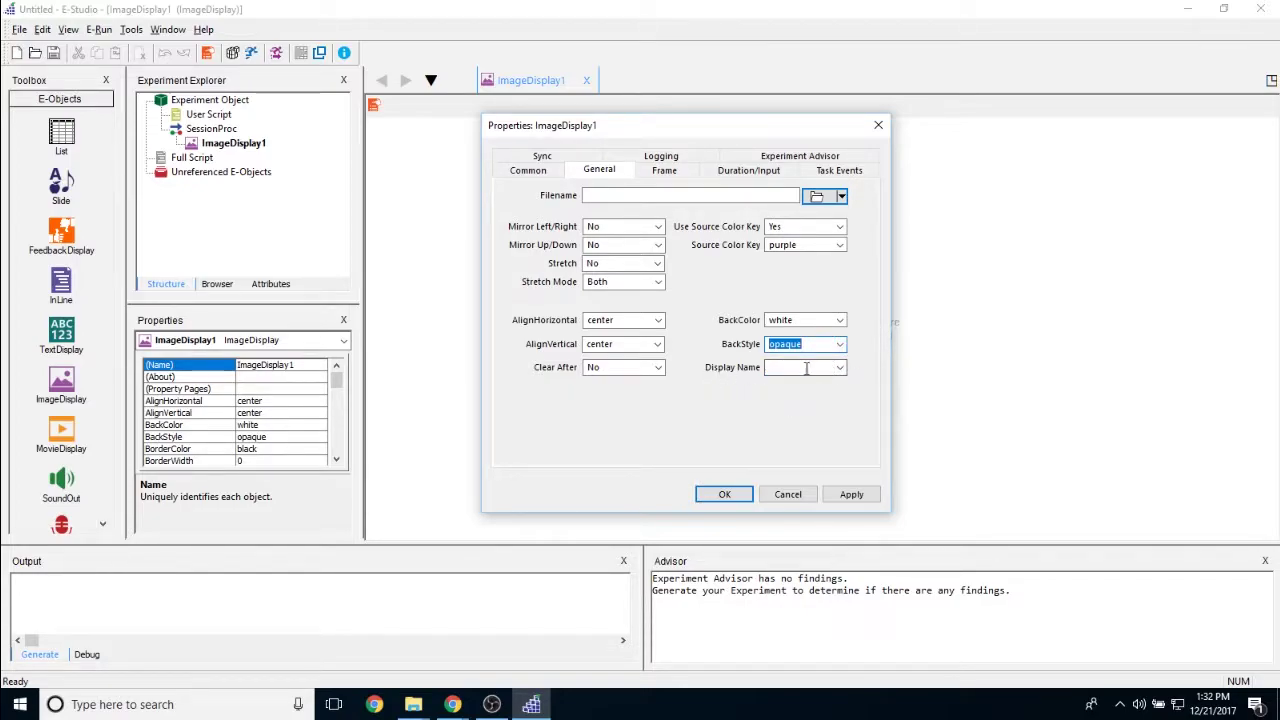
pyautogui.click(666, 170)
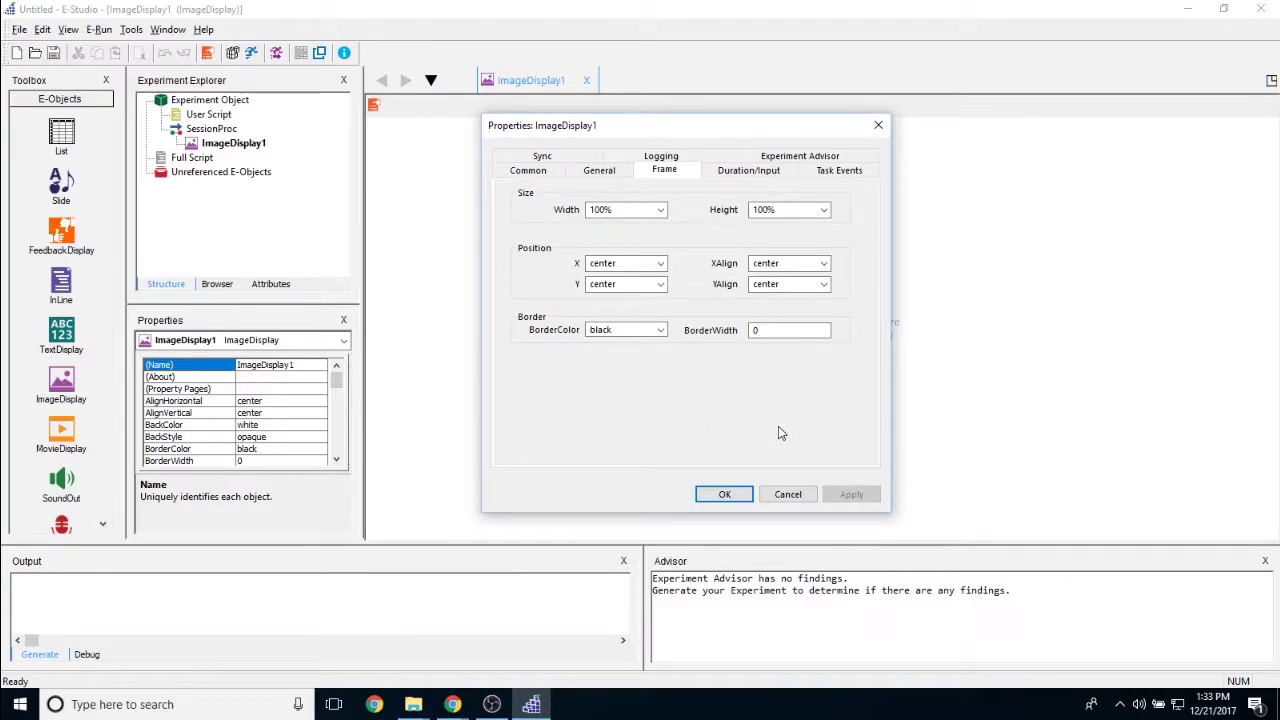
pyautogui.doubleClick(599, 213)
pyautogui.write('100%')
pyautogui.click(660, 210)
pyautogui.click(622, 256)
pyautogui.click(823, 210)
pyautogui.click(724, 222)
pyautogui.click(630, 262)
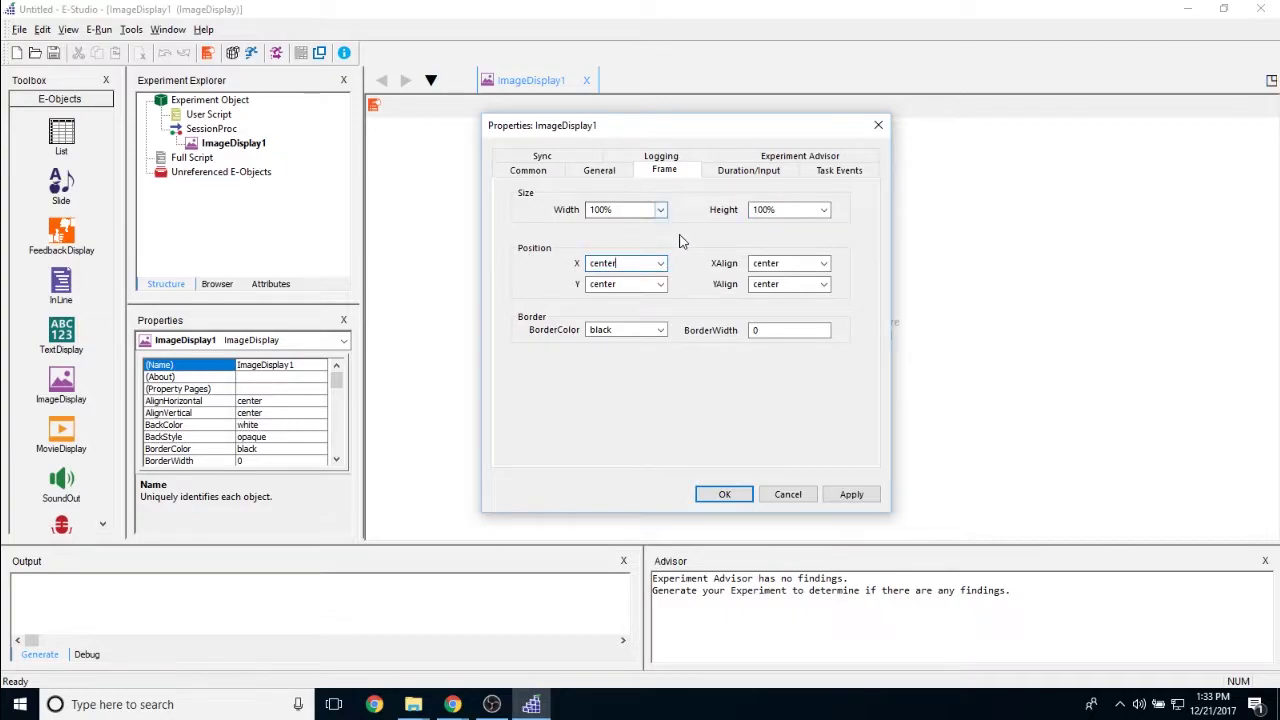
pyautogui.click(660, 263)
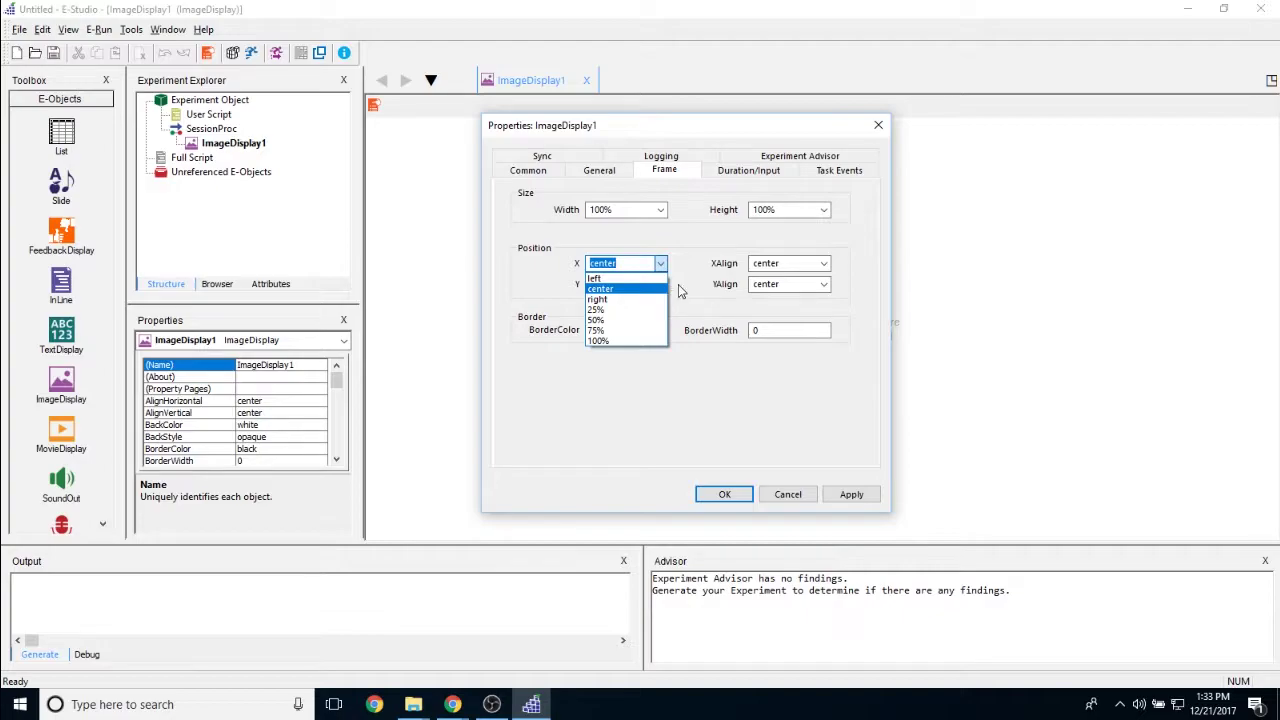
pyautogui.click(651, 290)
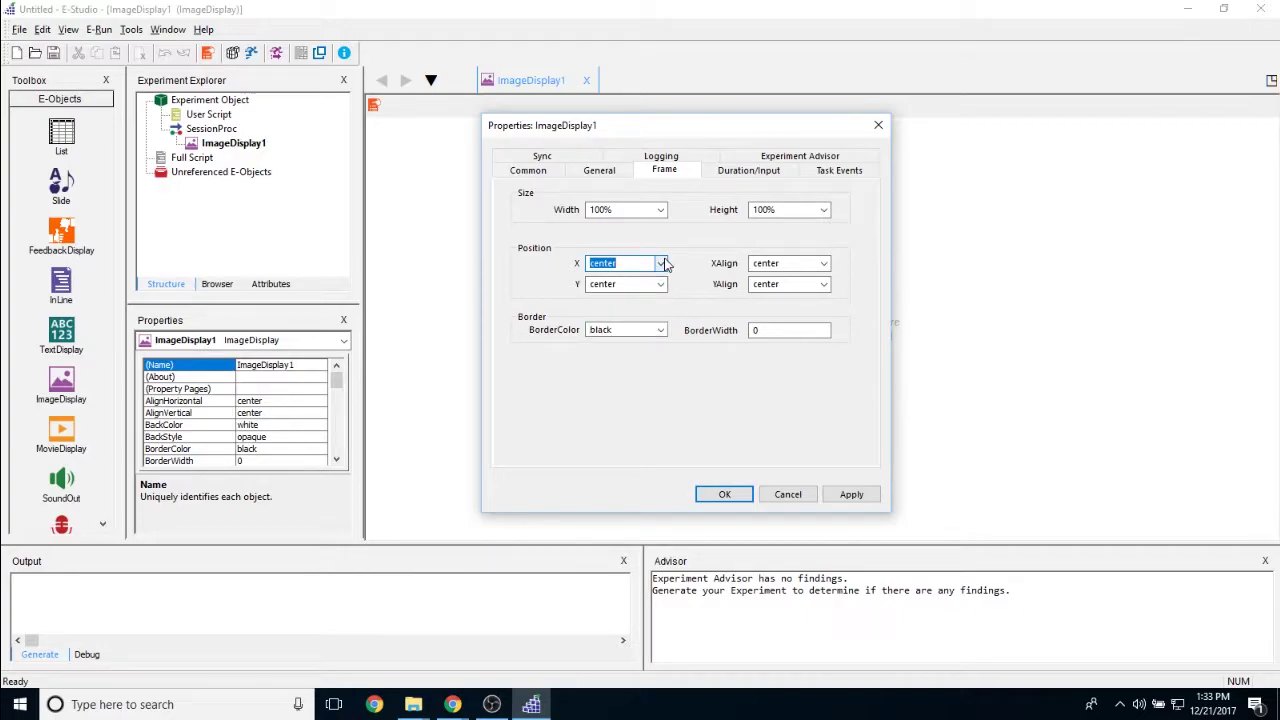
pyautogui.click(661, 263)
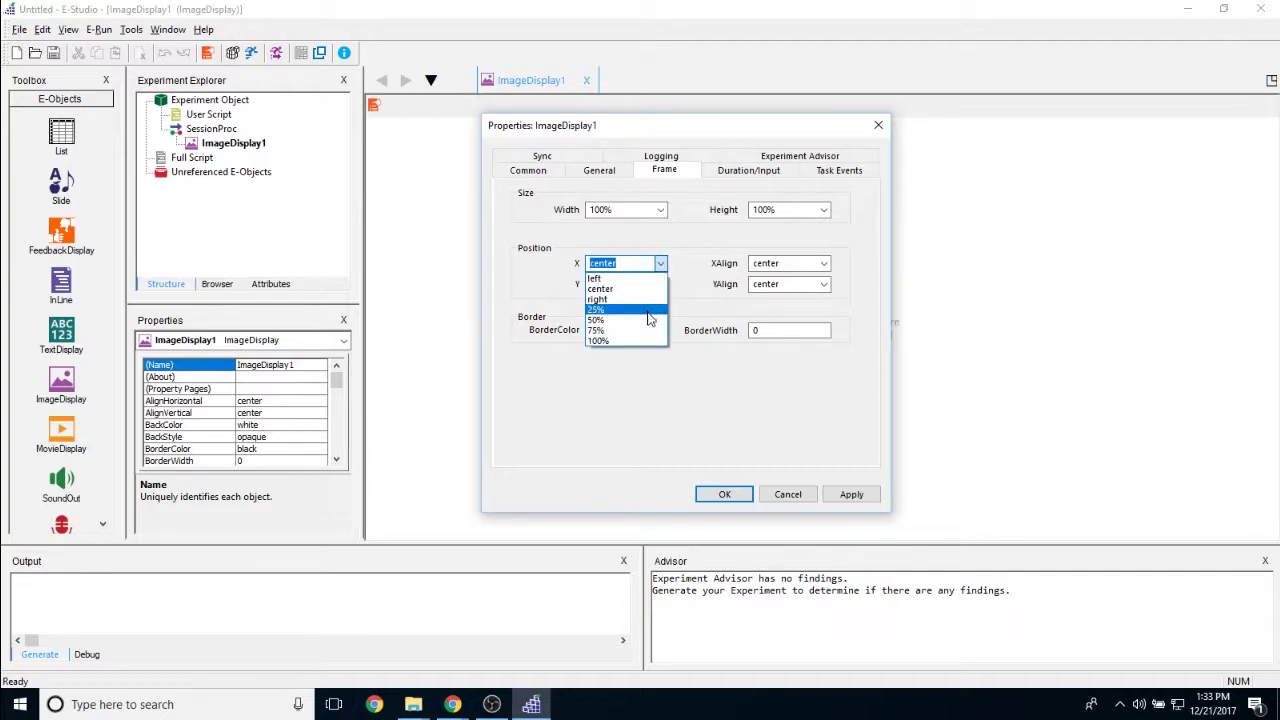
pyautogui.click(600, 288)
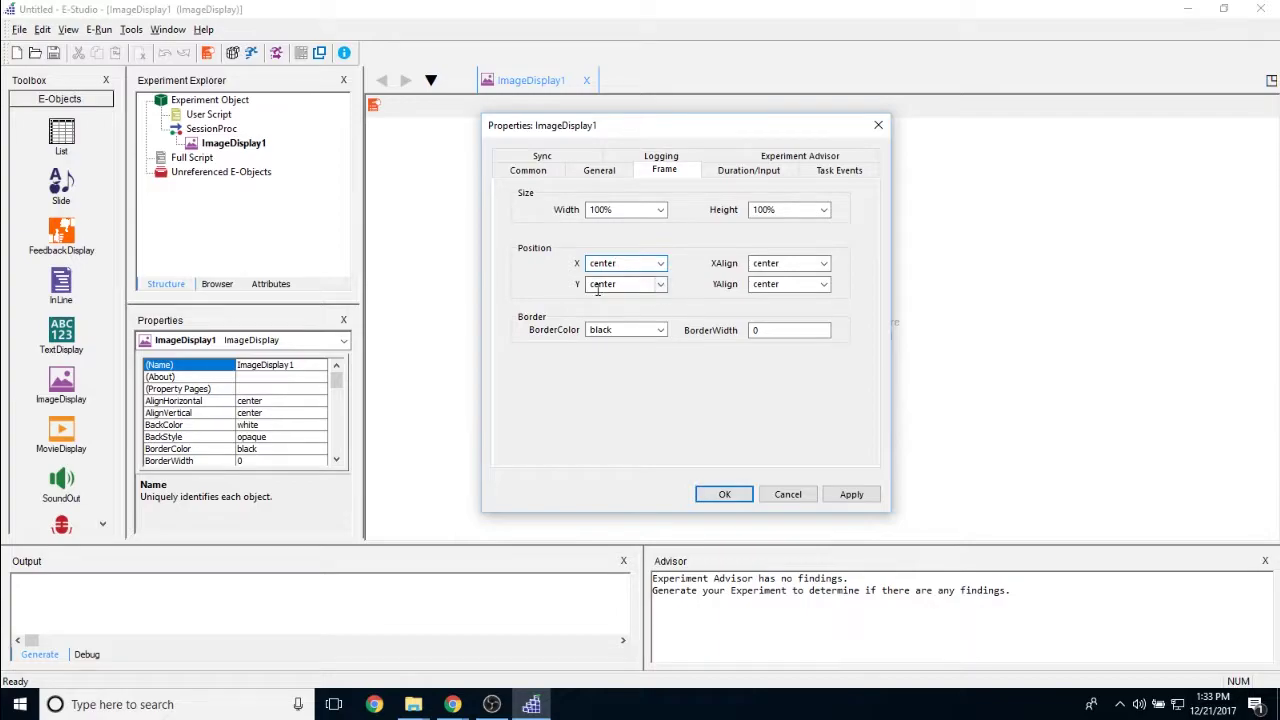
pyautogui.click(661, 285)
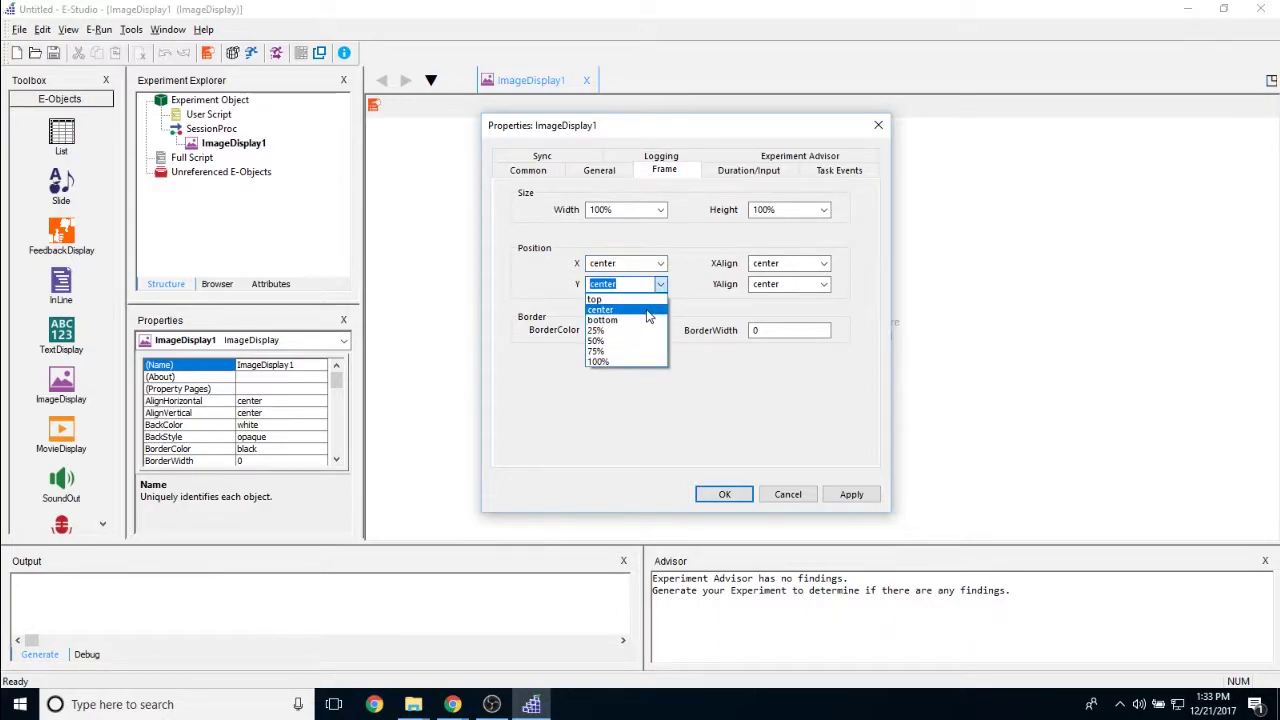
pyautogui.click(647, 312)
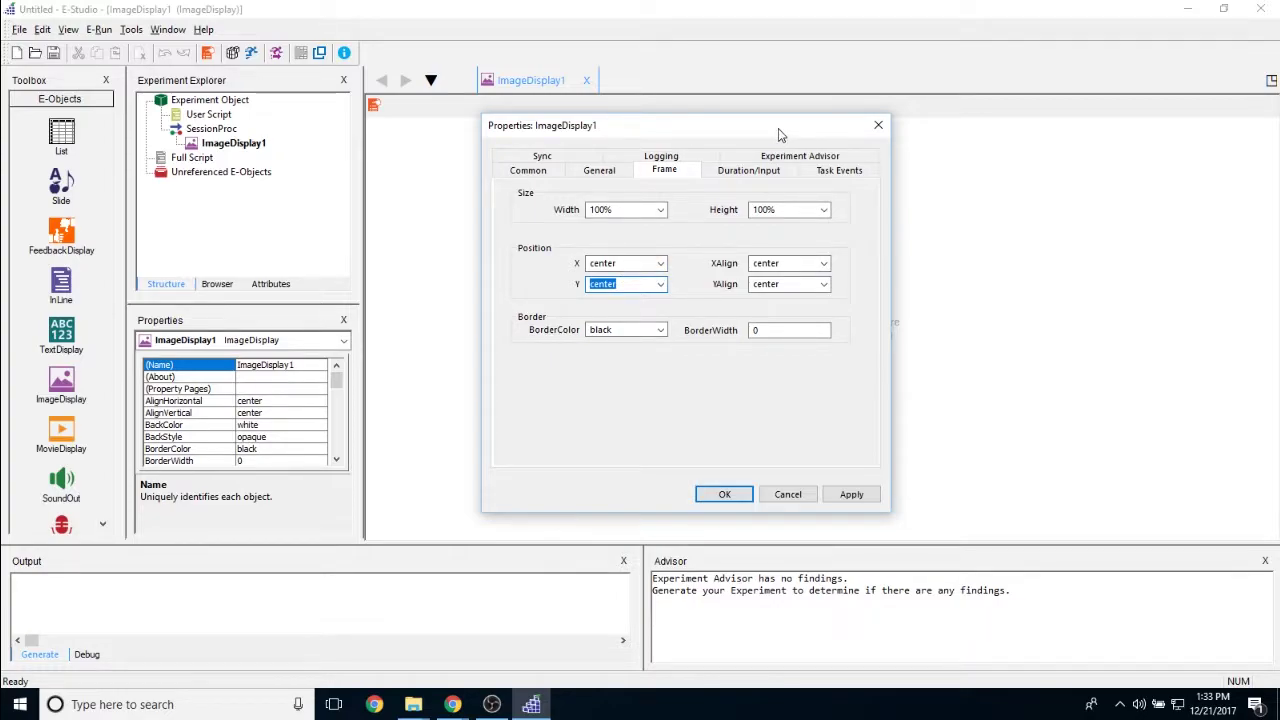
# - Try setting the frame's XAlign to left and YAlign to top
pyautogui.click(648, 284)
pyautogui.click(823, 263)
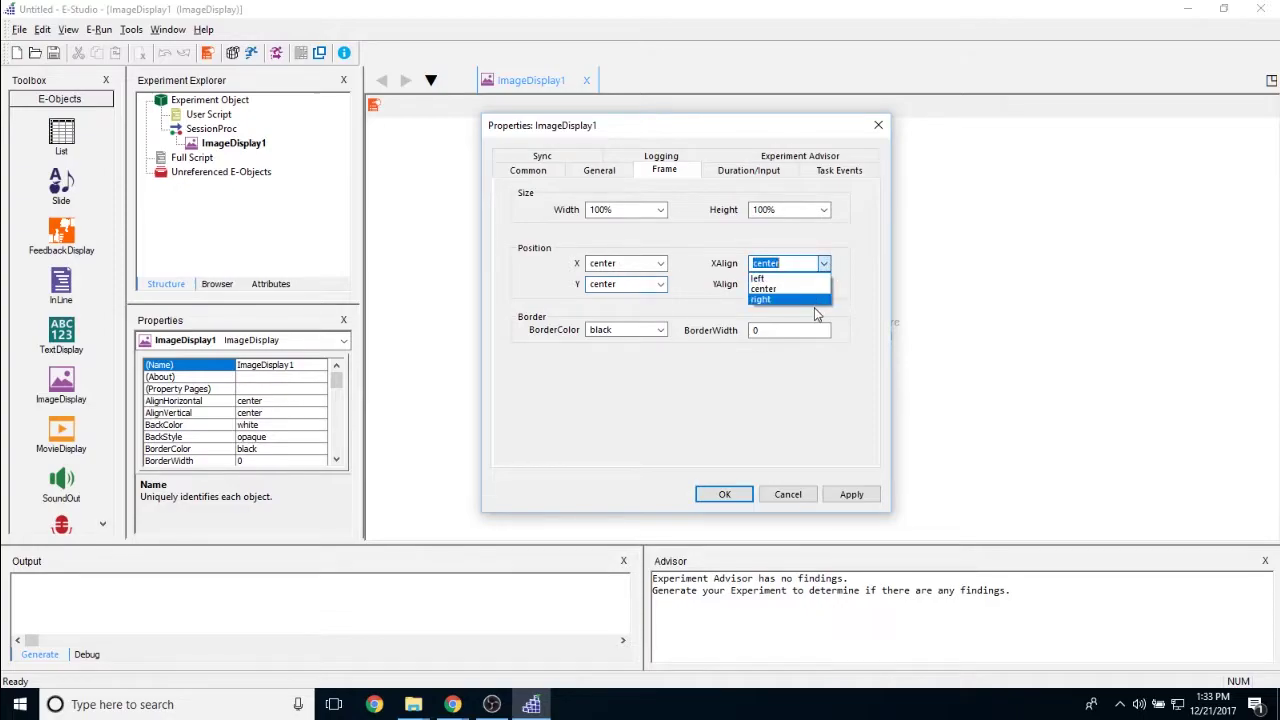
pyautogui.click(816, 279)
pyautogui.click(823, 285)
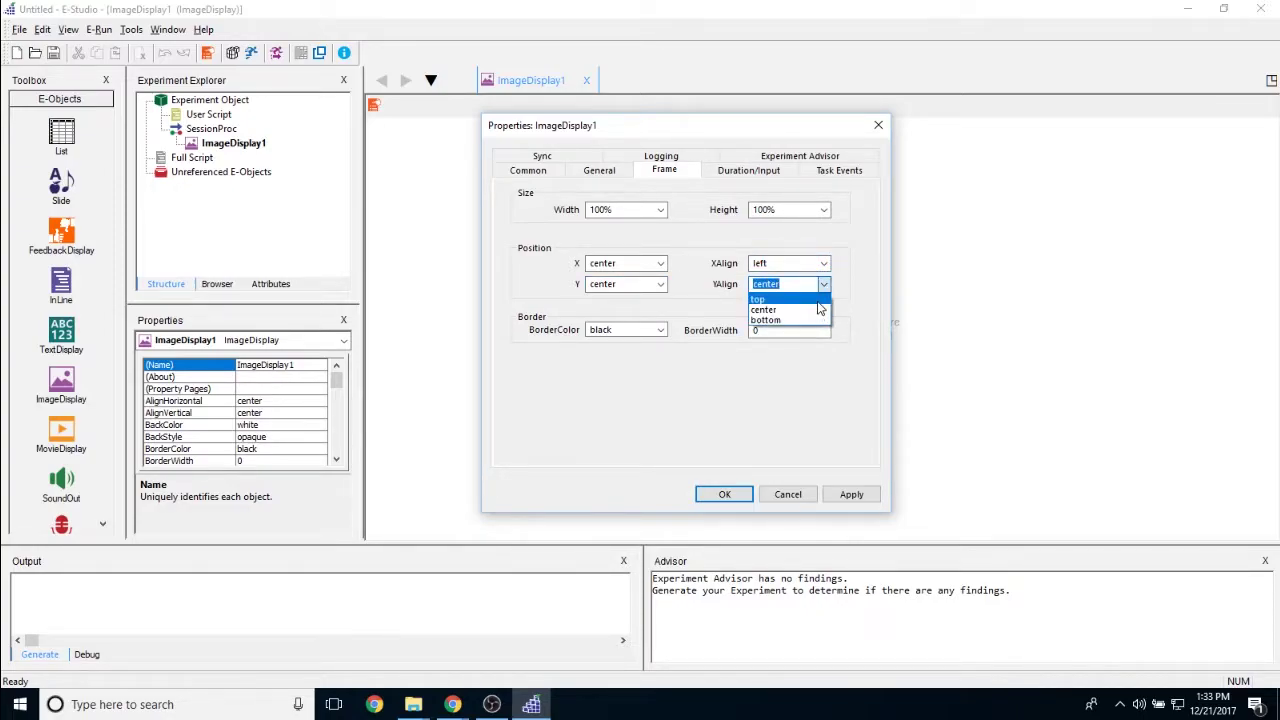
pyautogui.click(790, 297)
pyautogui.click(811, 286)
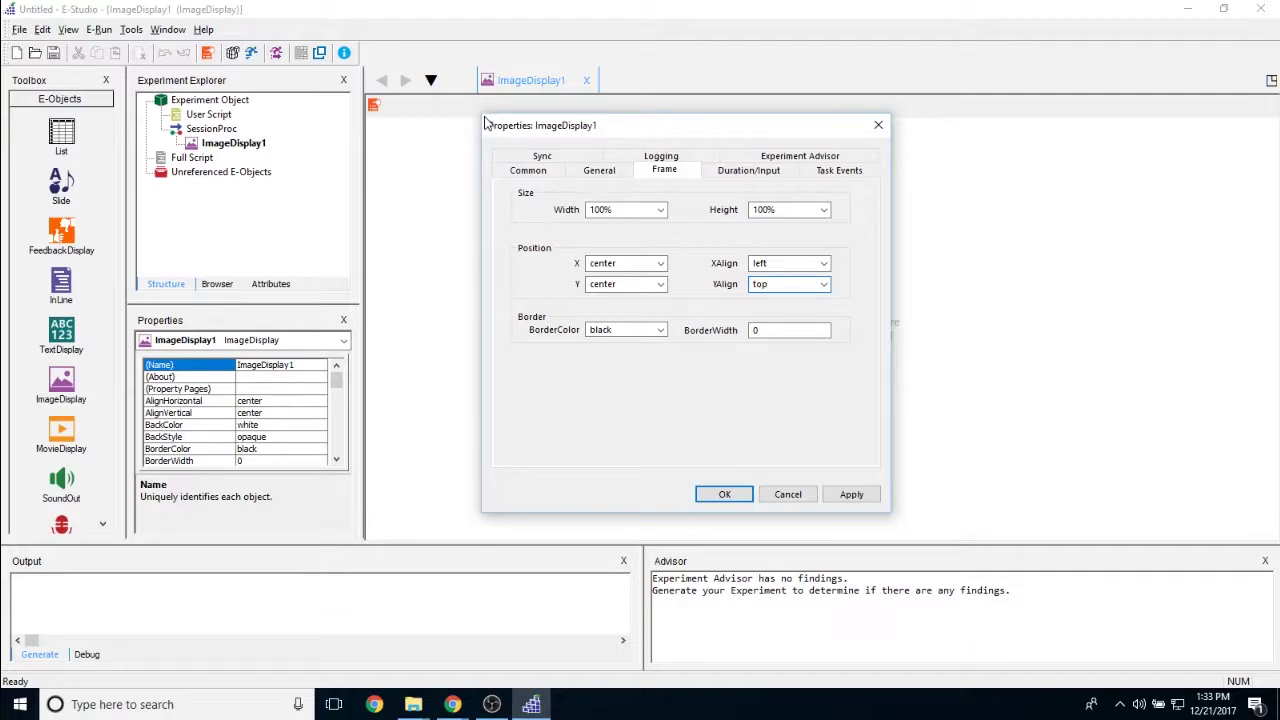
# - Restore XAlign and YAlign to center, keep the black border at width 0, and show Duration/Input
pyautogui.click(823, 263)
pyautogui.click(826, 289)
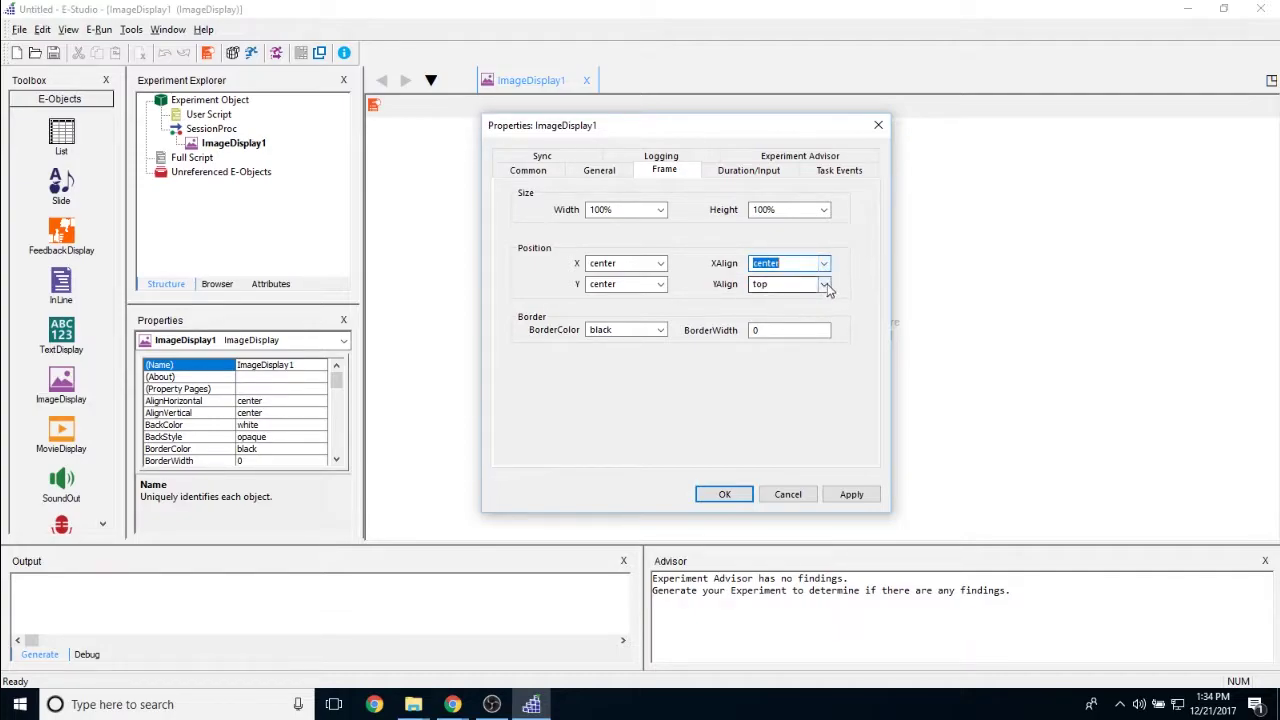
pyautogui.click(823, 284)
pyautogui.click(824, 303)
pyautogui.doubleClick(624, 330)
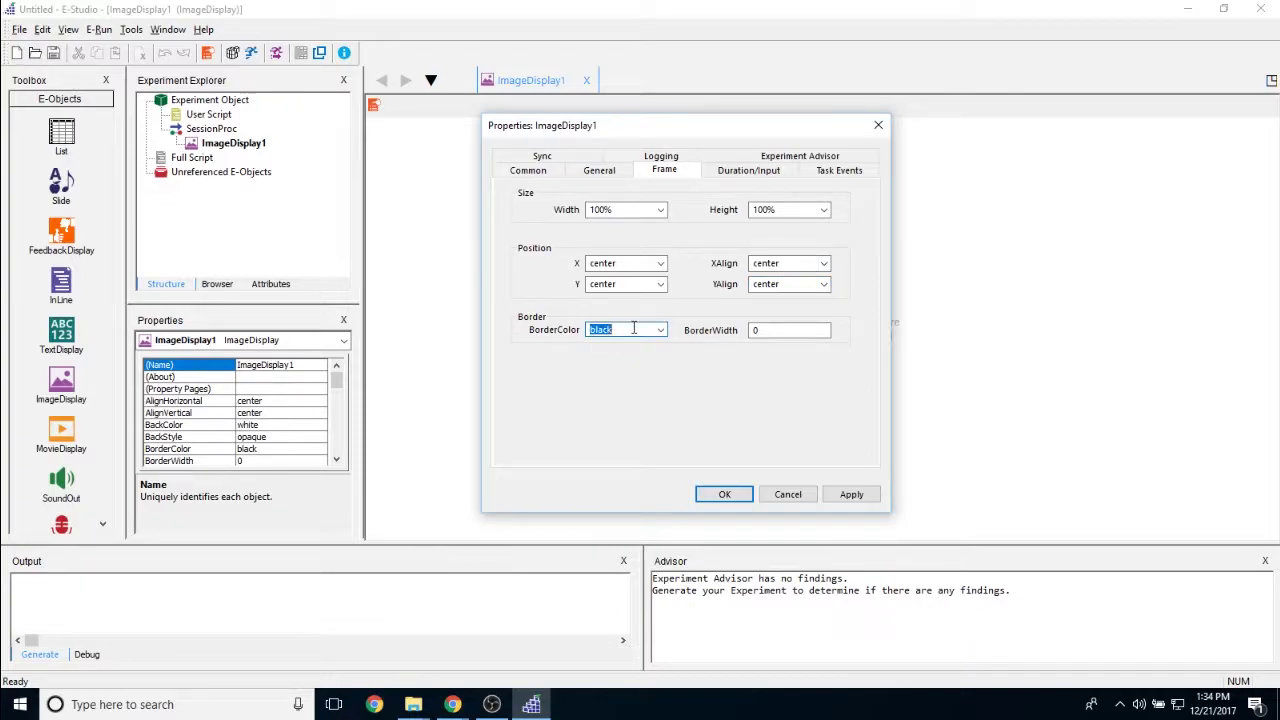
pyautogui.click(812, 331)
pyautogui.click(770, 329)
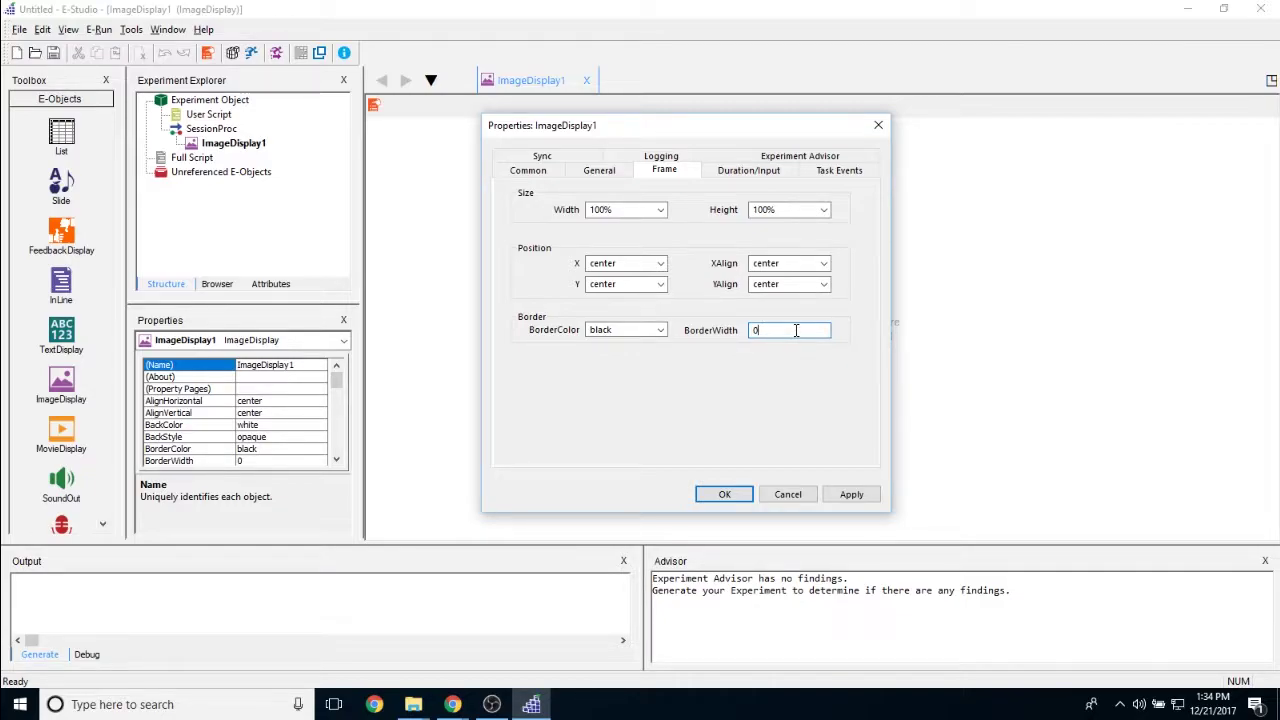
pyautogui.click(758, 170)
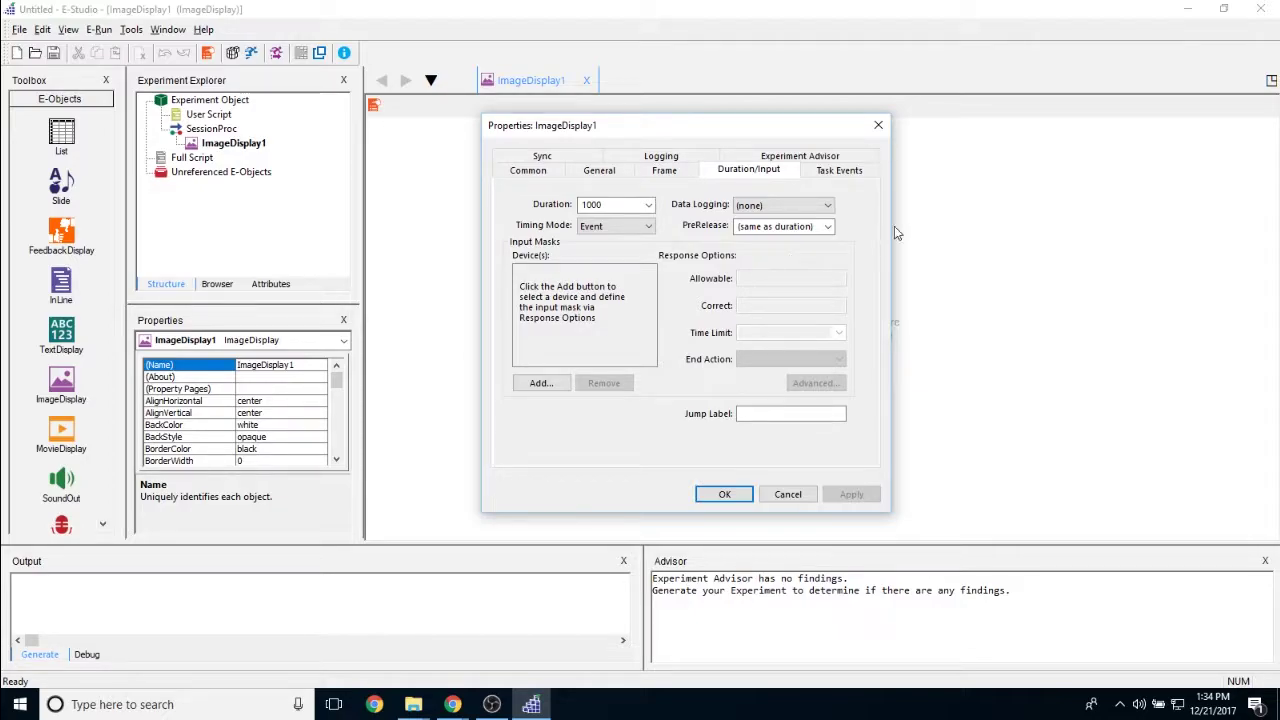
# - Keep Duration at 1000 and Data Logging at (none)
pyautogui.doubleClick(593, 203)
pyautogui.click(649, 205)
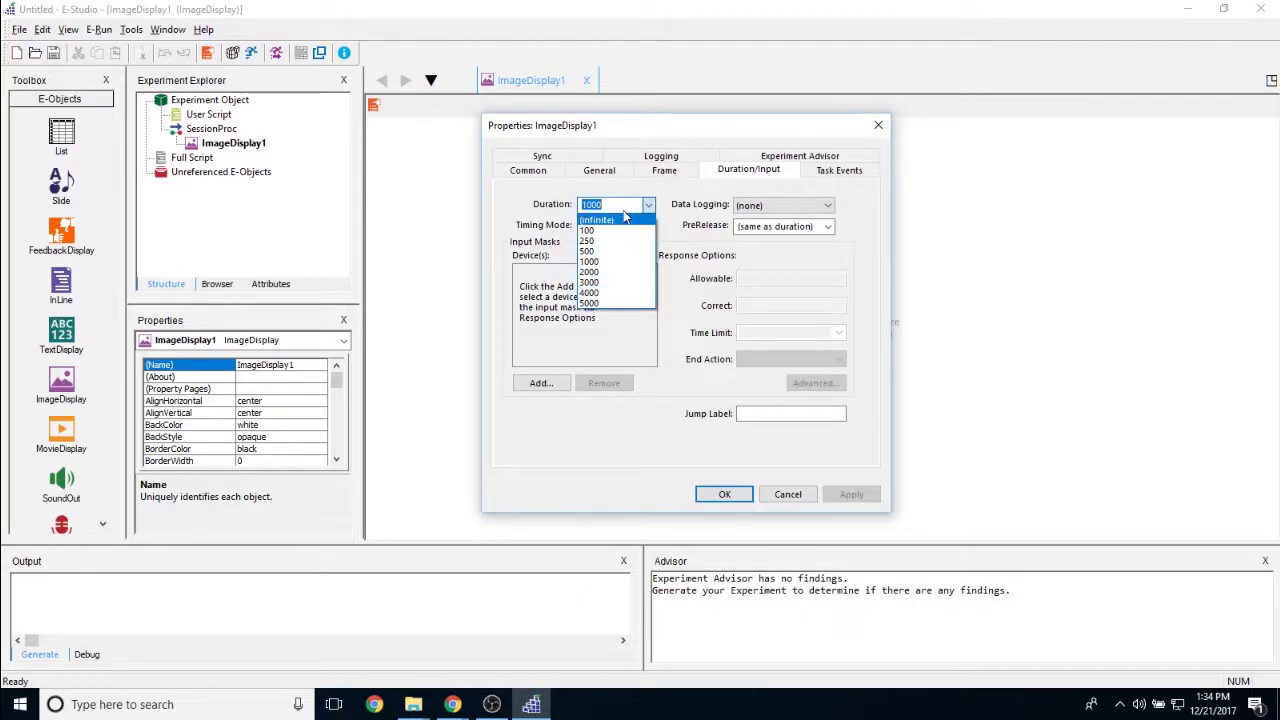
pyautogui.click(624, 205)
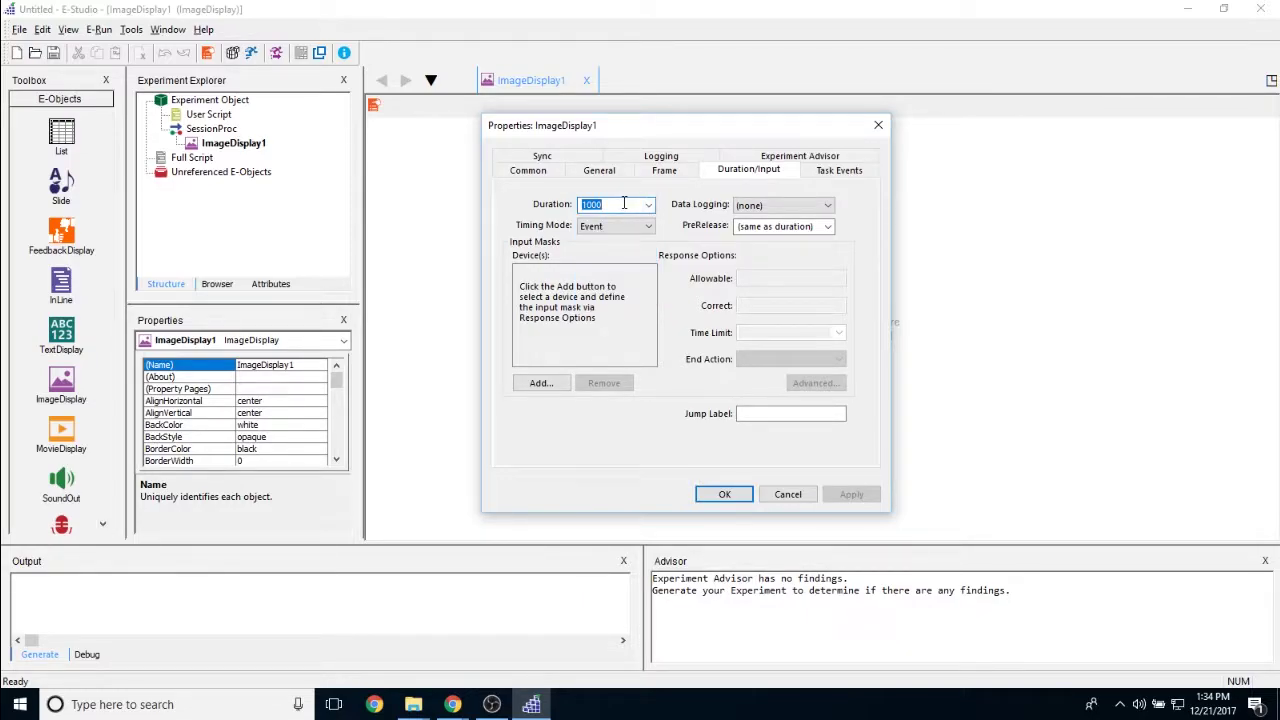
pyautogui.click(790, 205)
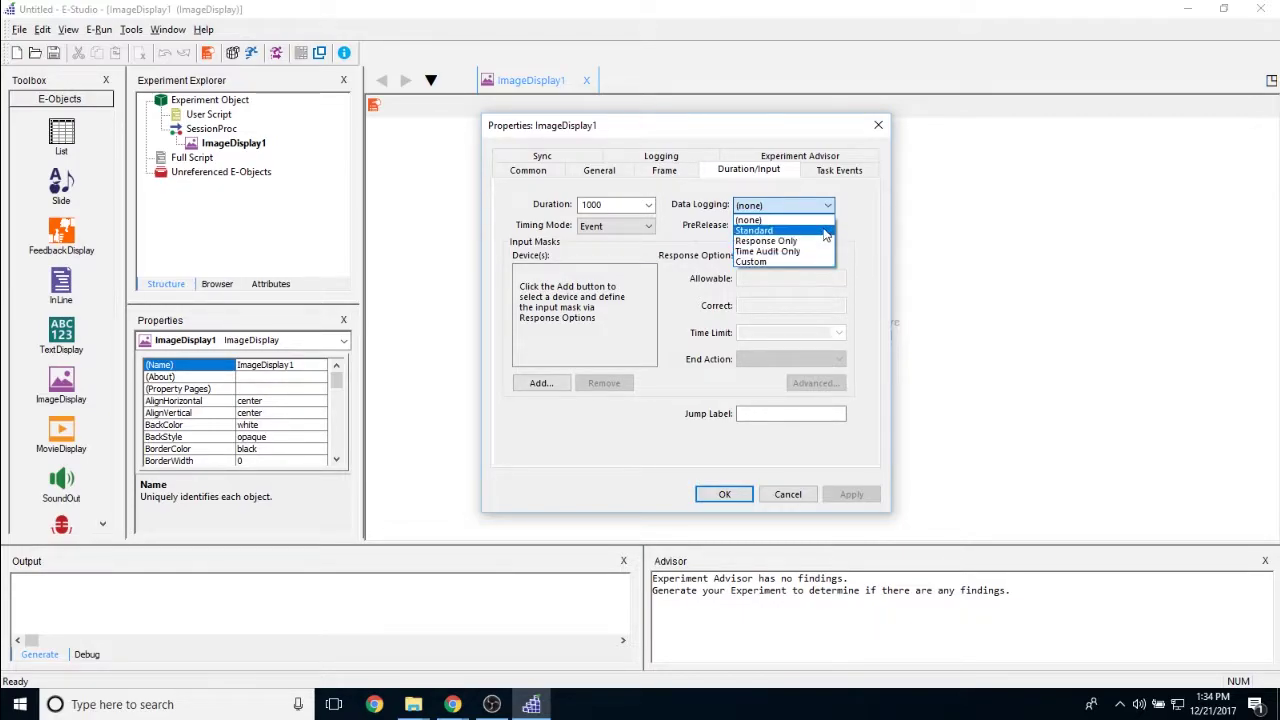
pyautogui.click(820, 219)
# - Keep Timing Mode at Event, leave PreRelease as is, and start adding an input mask
pyautogui.click(617, 232)
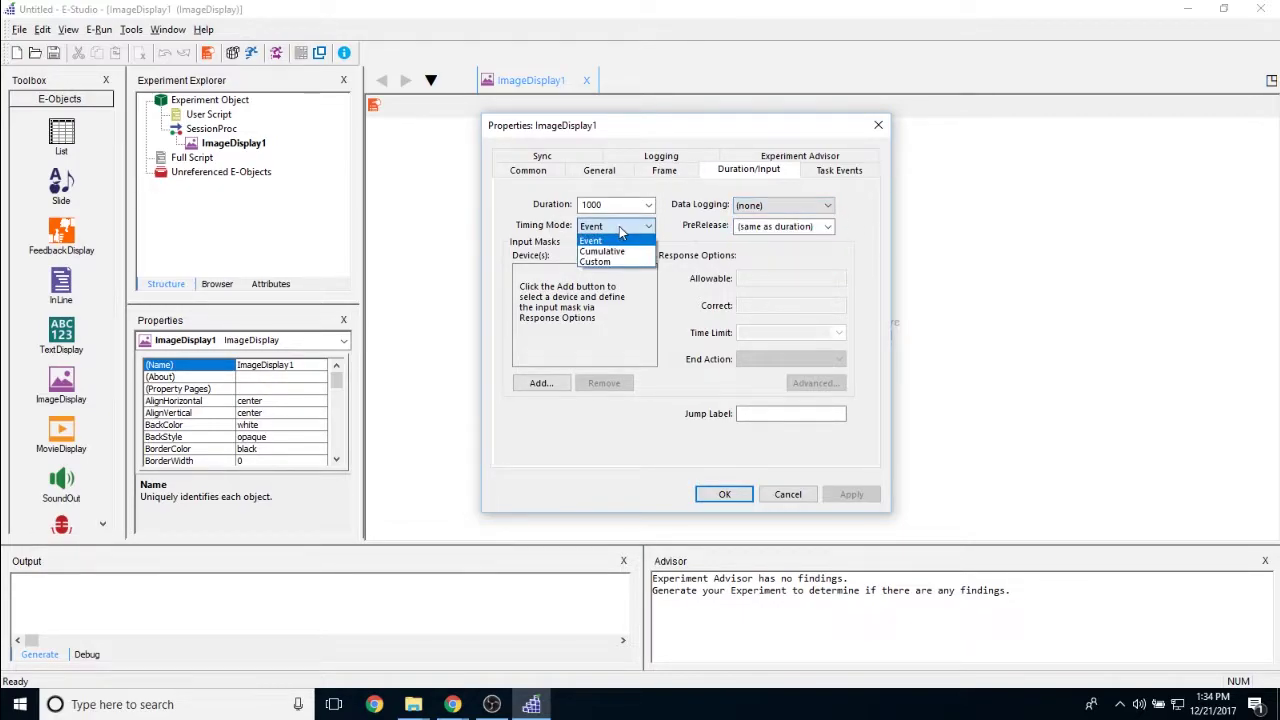
pyautogui.click(680, 240)
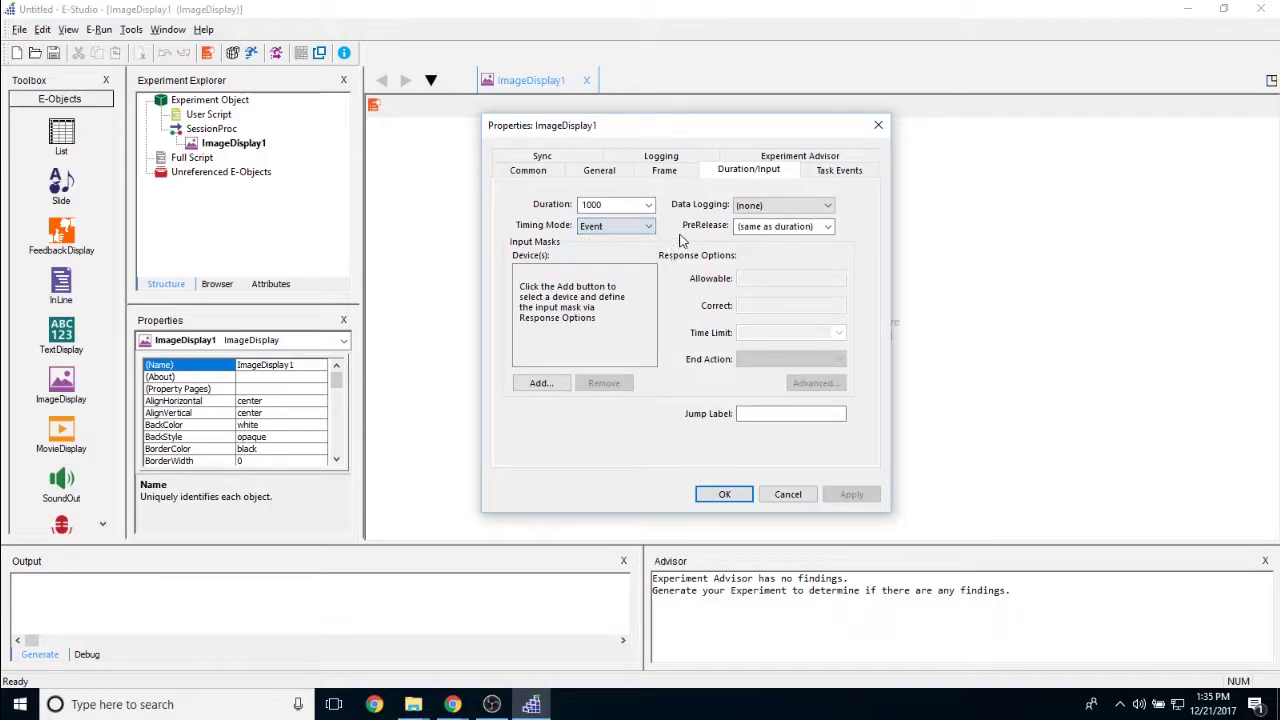
pyautogui.click(817, 227)
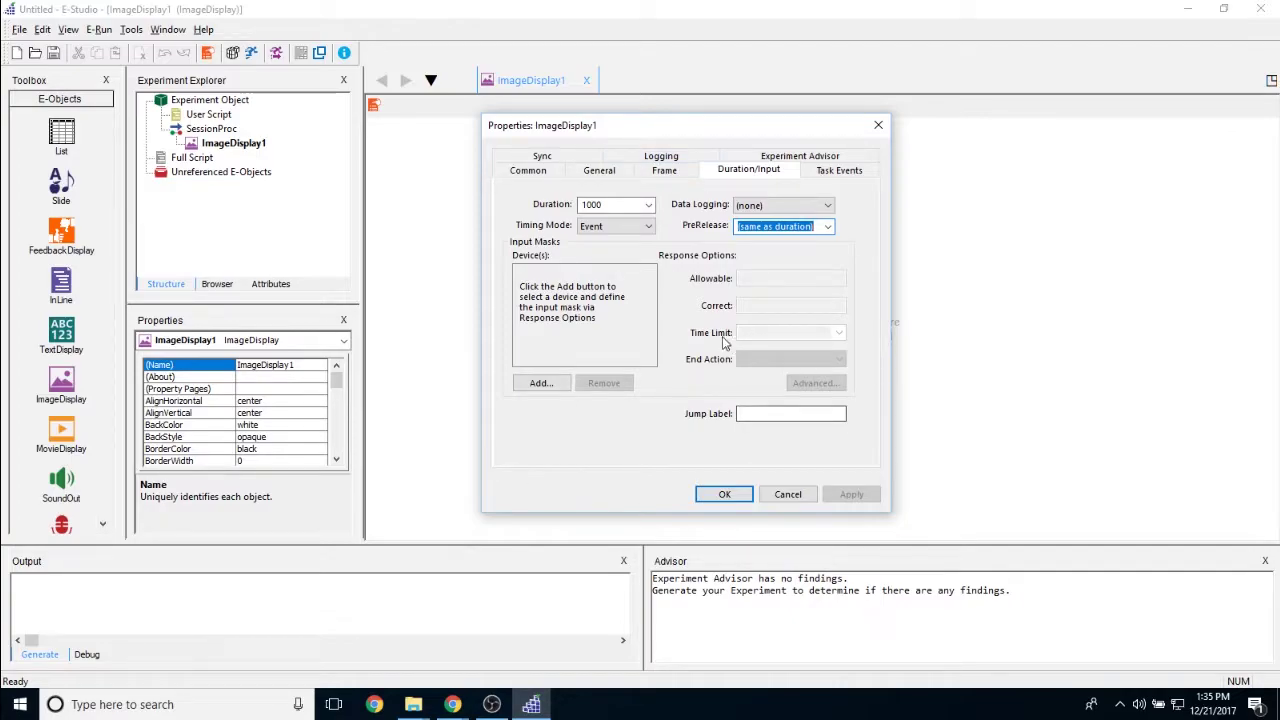
pyautogui.click(660, 400)
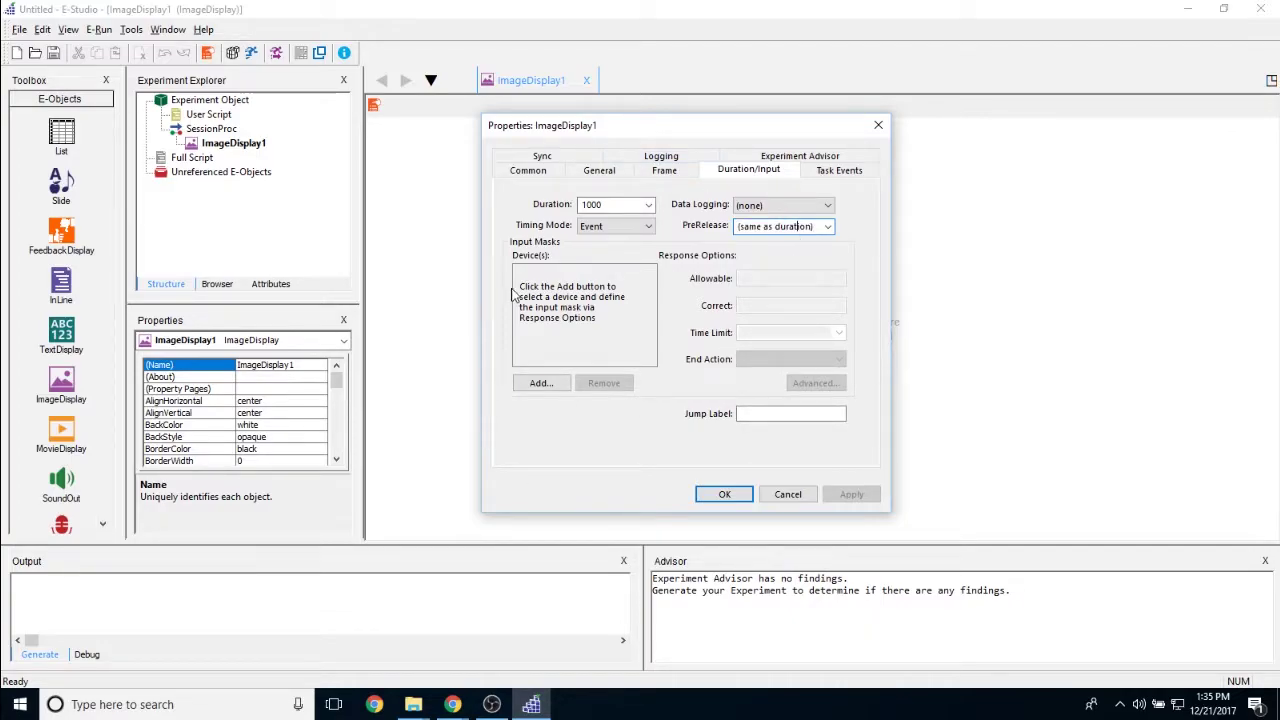
pyautogui.click(540, 385)
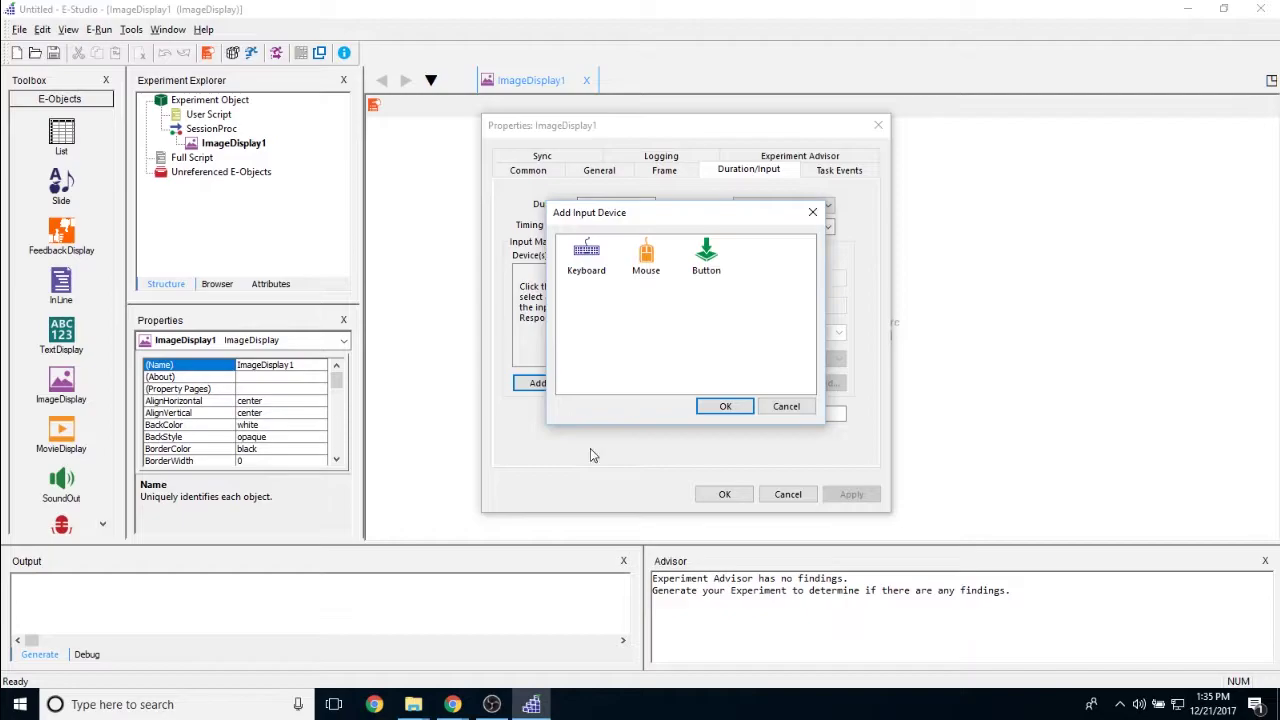
# - Add Keyboard as the input device after comparing the Mouse and Button options
pyautogui.click(588, 262)
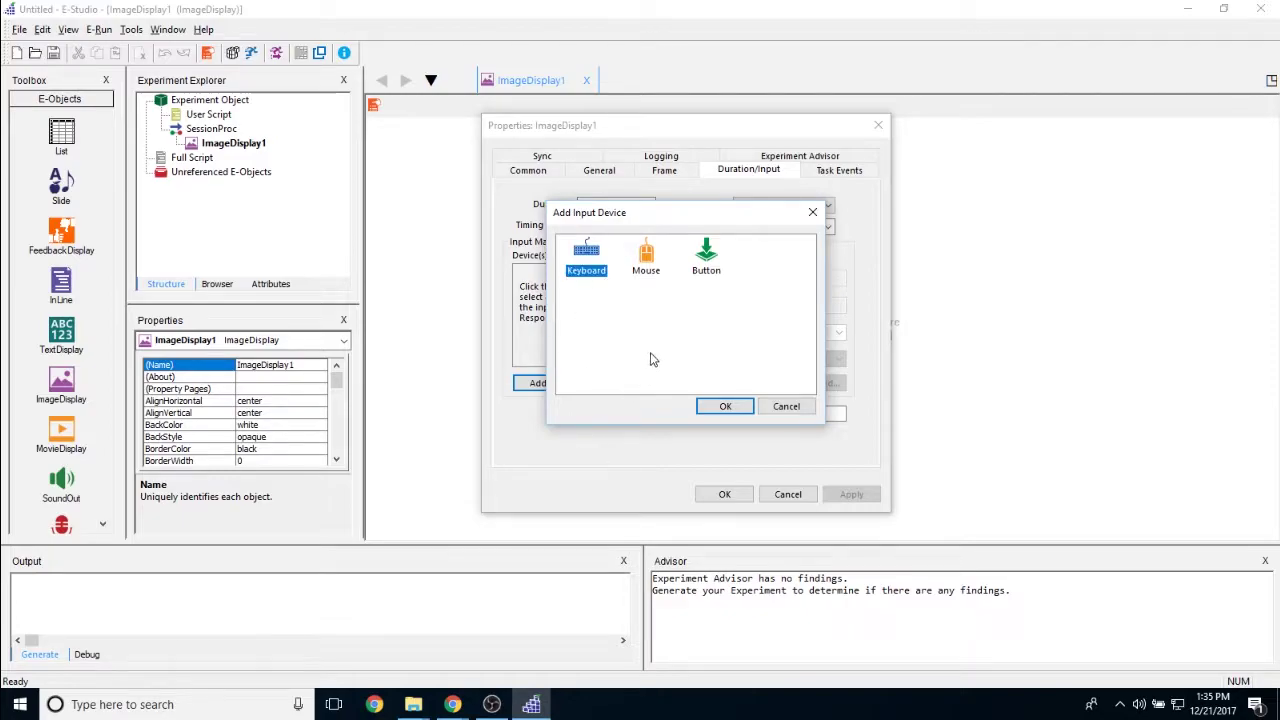
pyautogui.click(646, 258)
pyautogui.click(706, 258)
pyautogui.click(588, 257)
pyautogui.click(725, 406)
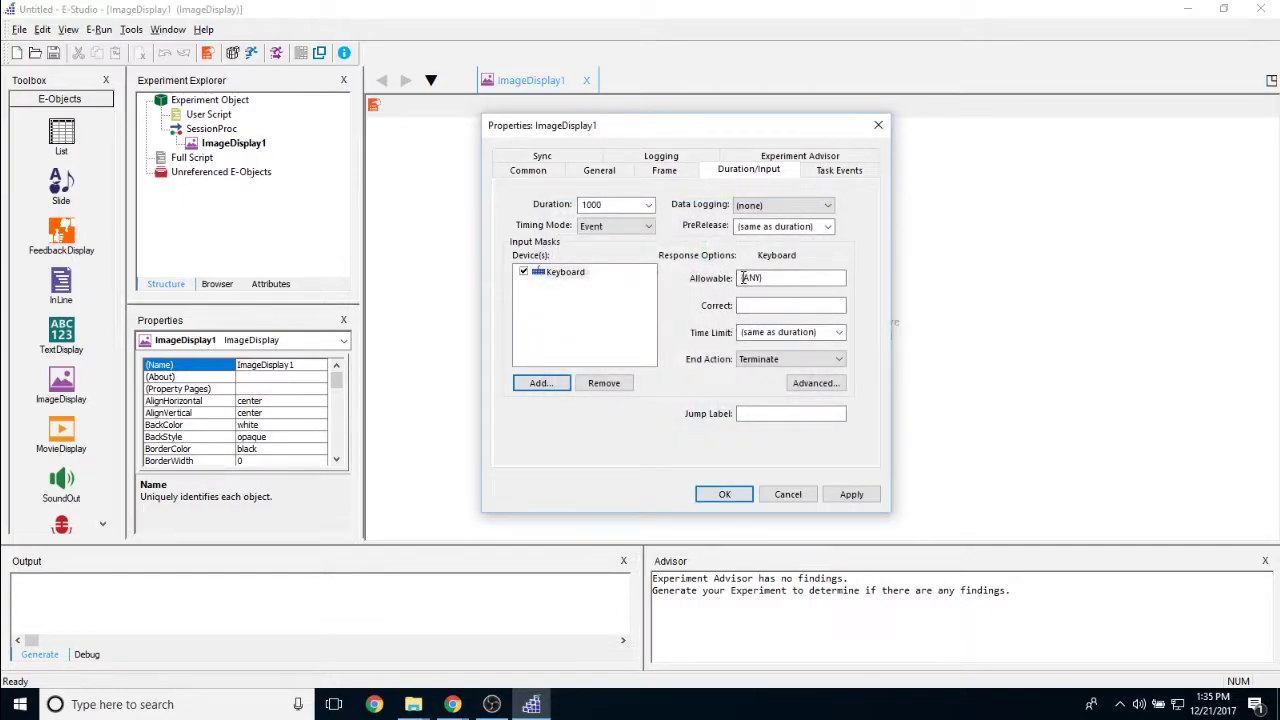
# - Keep Allowable keys at {ANY} and clear the {SPACE} Correct response so it stays blank
pyautogui.click(743, 278)
pyautogui.moveTo(743, 278); pyautogui.dragTo(783, 278)
pyautogui.click(783, 278)
pyautogui.moveTo(758, 278); pyautogui.dragTo(722, 279)
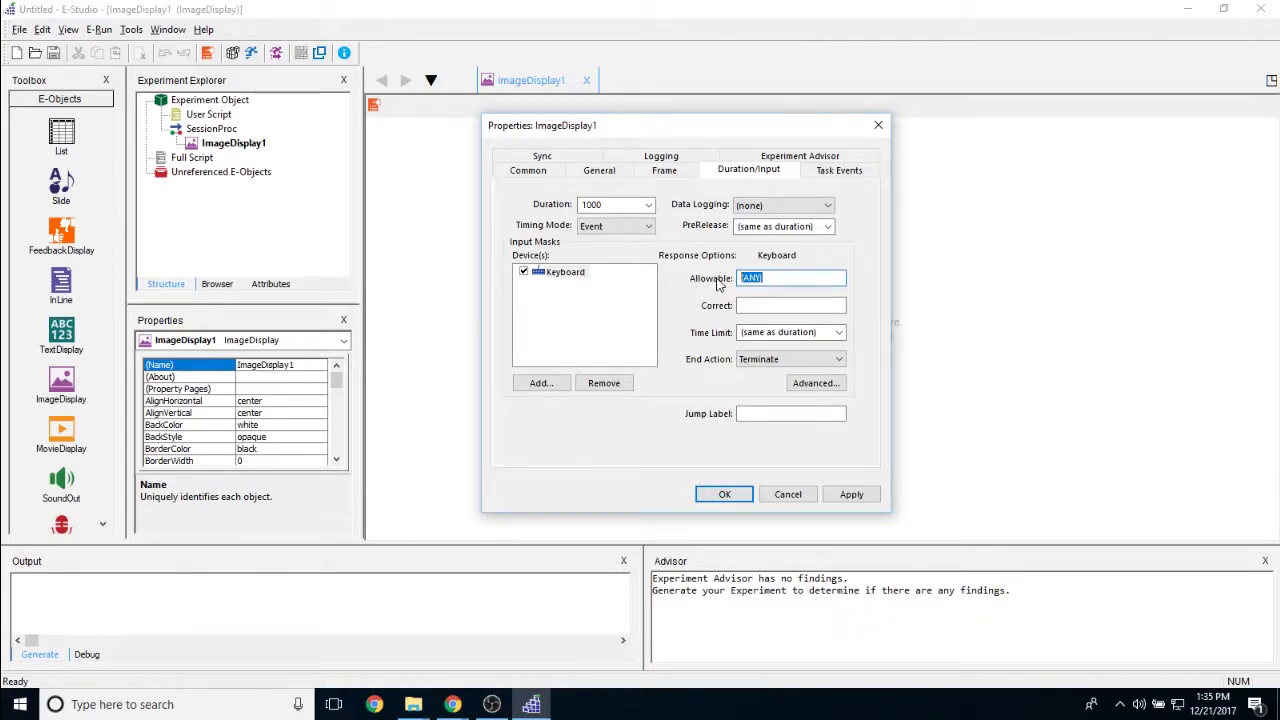
pyautogui.click(567, 272)
pyautogui.click(799, 277)
pyautogui.click(778, 300)
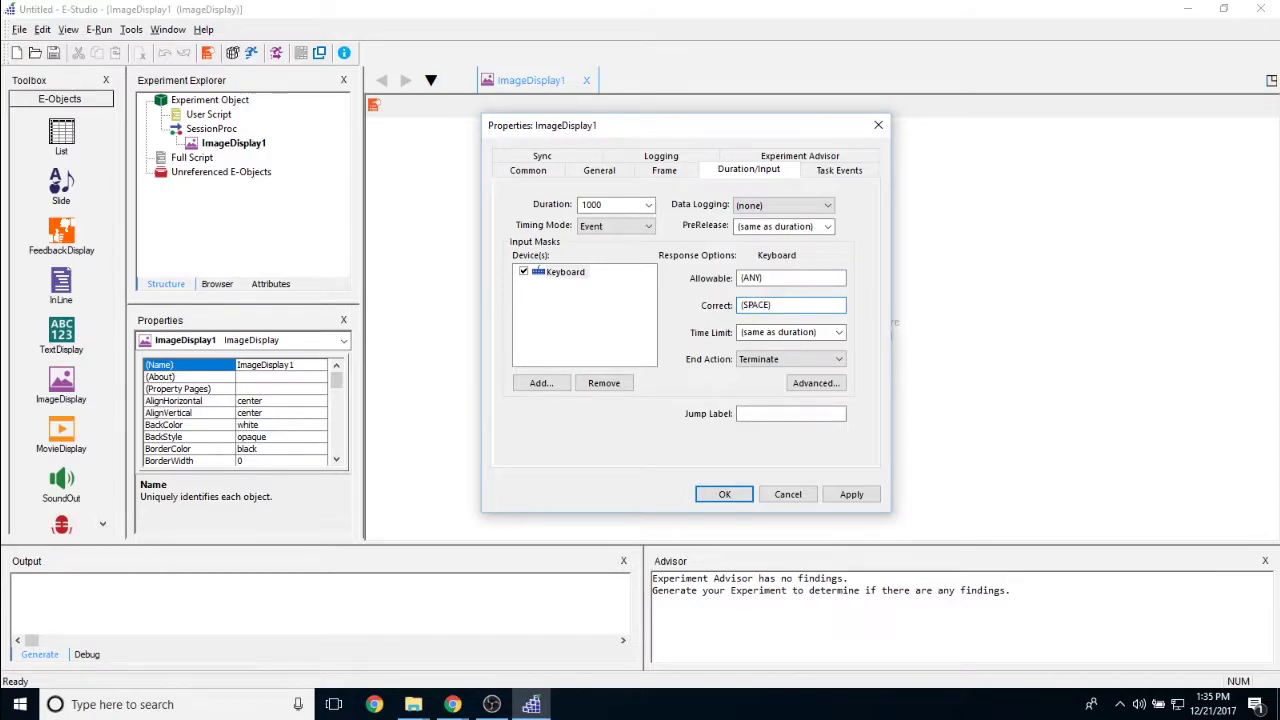
pyautogui.hotkey('shift', 'Home')
pyautogui.press('BackSpace')
# - Leave the keyboard Time Limit at (same as duration) and End Action at Terminate, then show Task Events
pyautogui.doubleClick(591, 205)
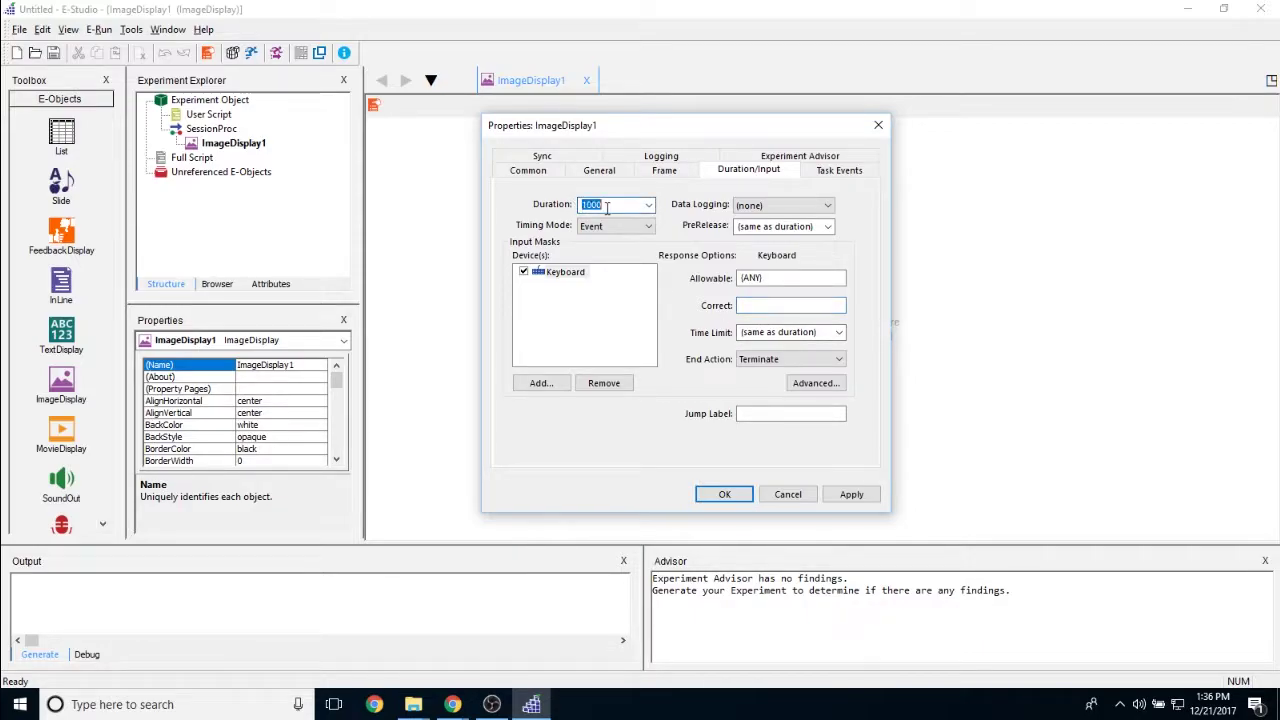
pyautogui.click(783, 333)
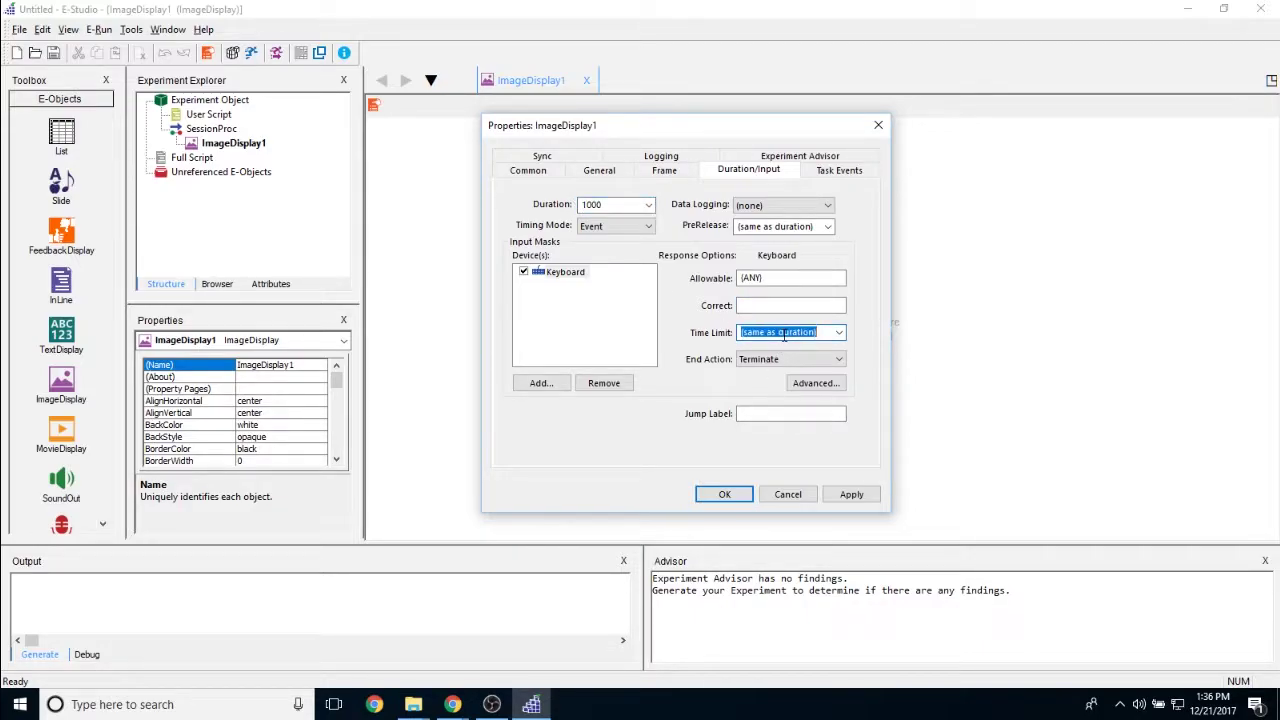
pyautogui.click(840, 333)
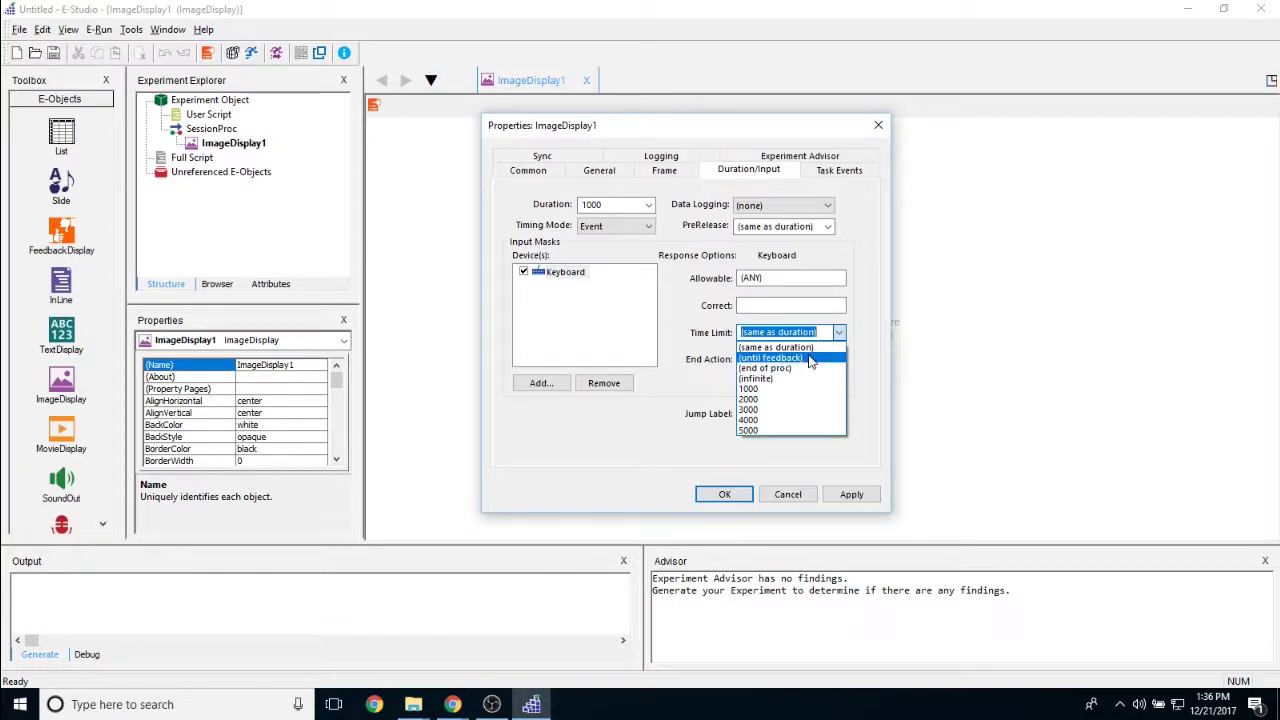
pyautogui.click(795, 347)
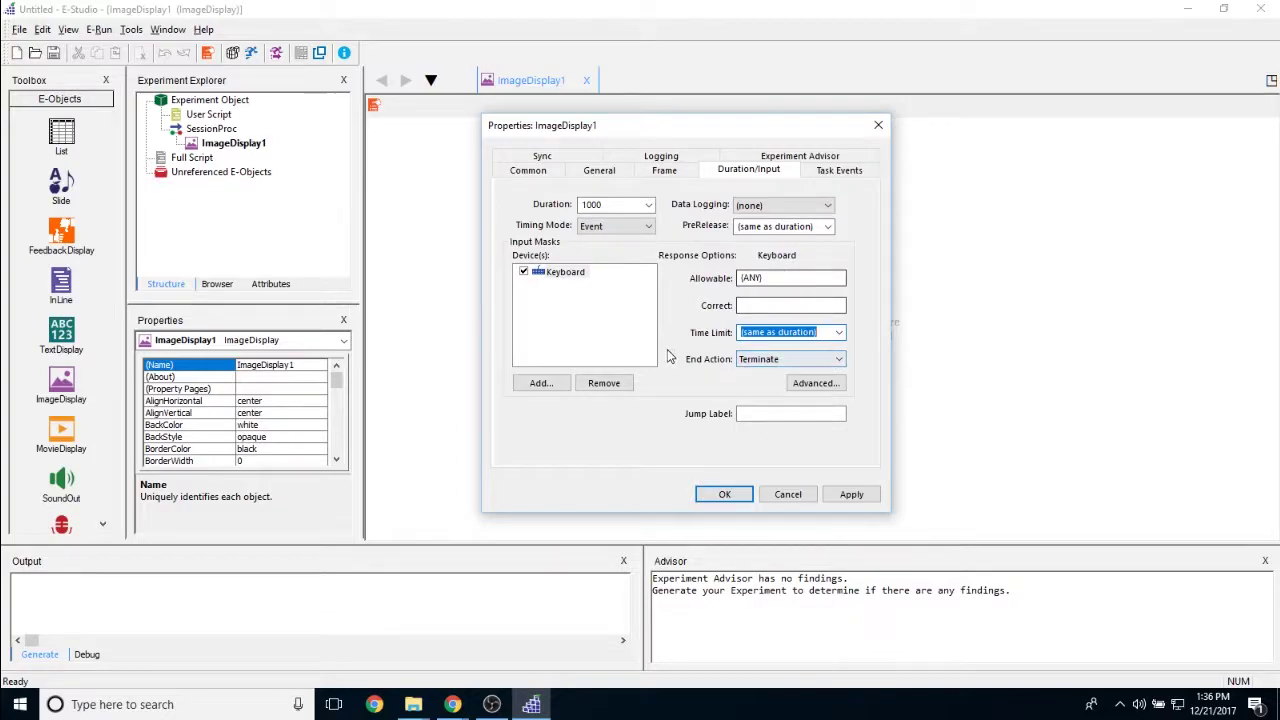
pyautogui.click(788, 360)
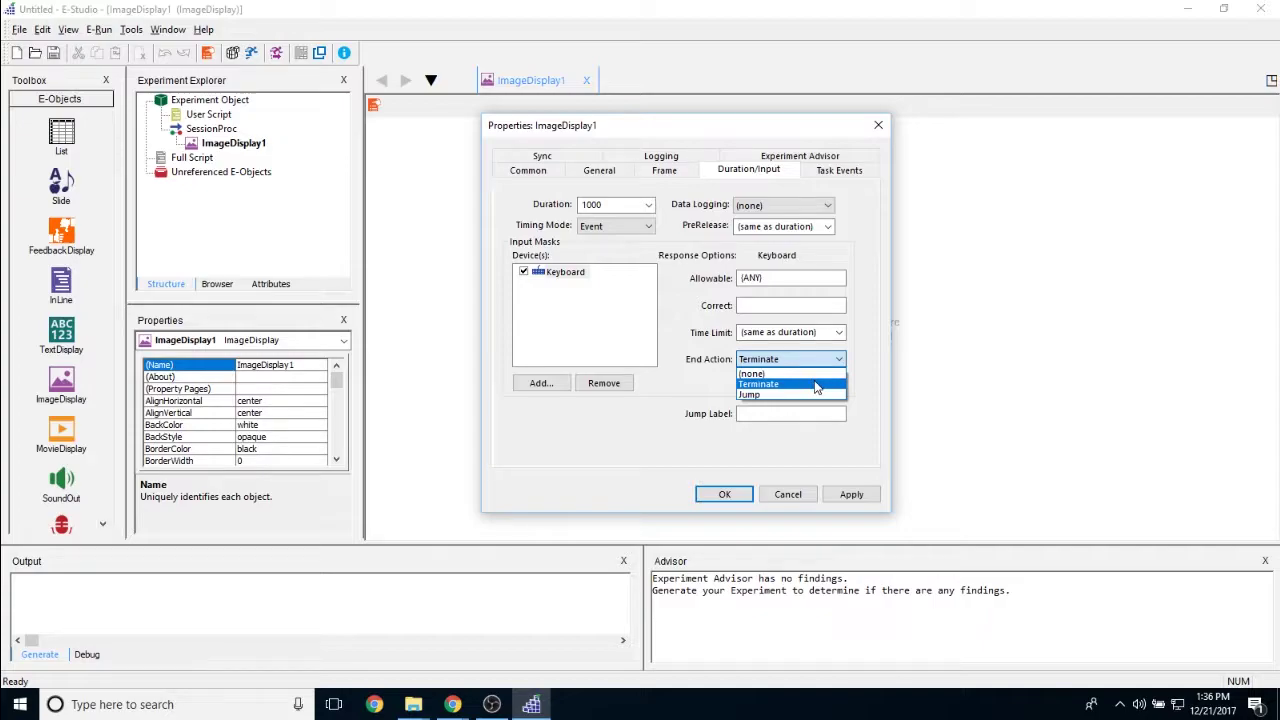
pyautogui.press('Up')
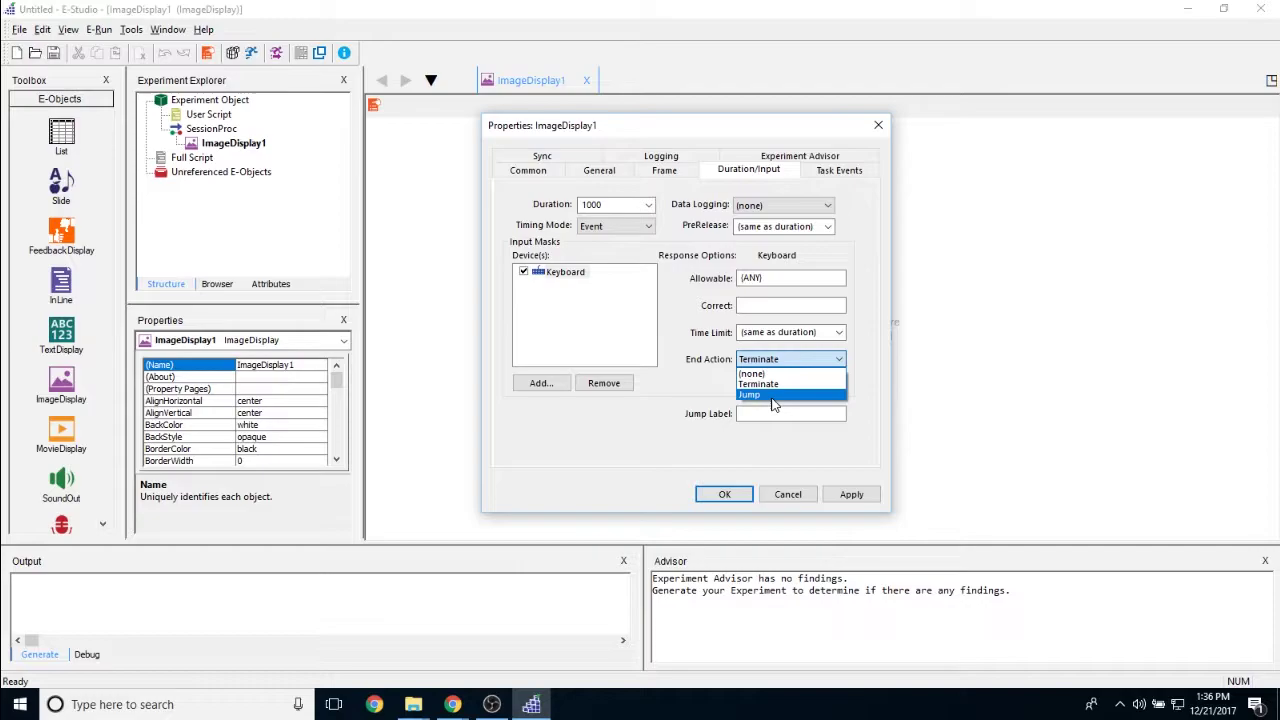
pyautogui.click(697, 405)
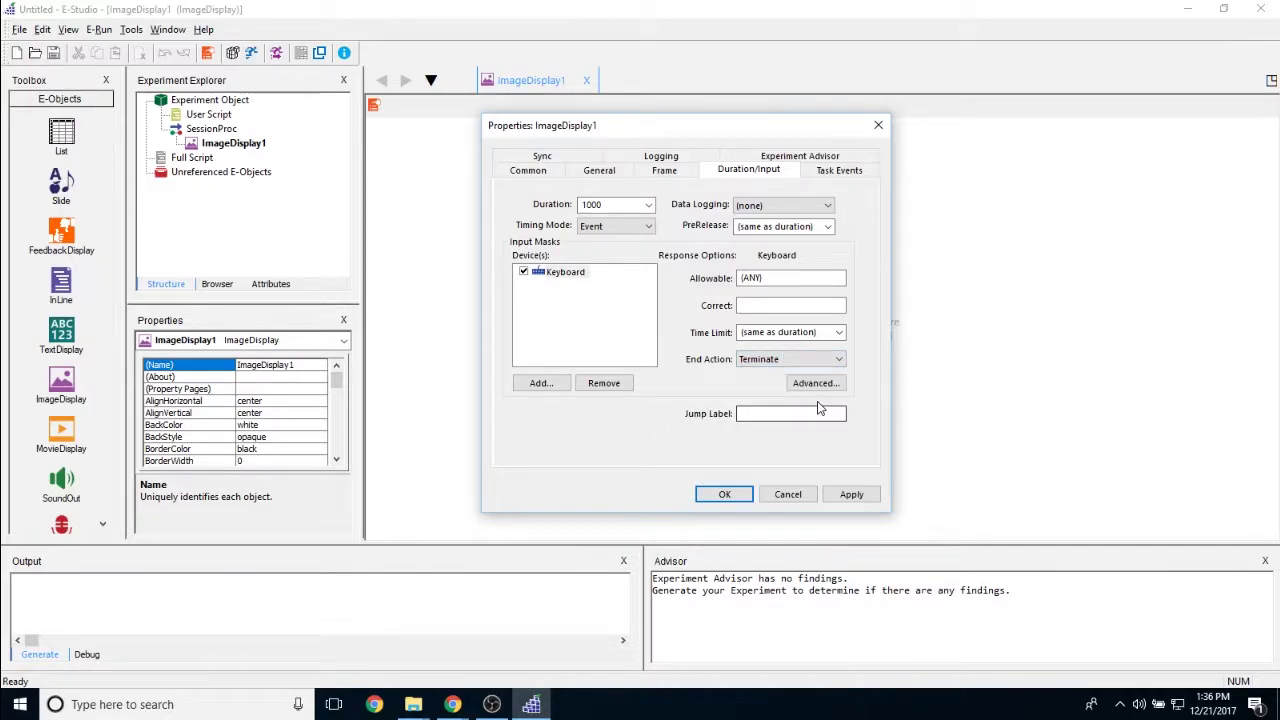
pyautogui.click(838, 171)
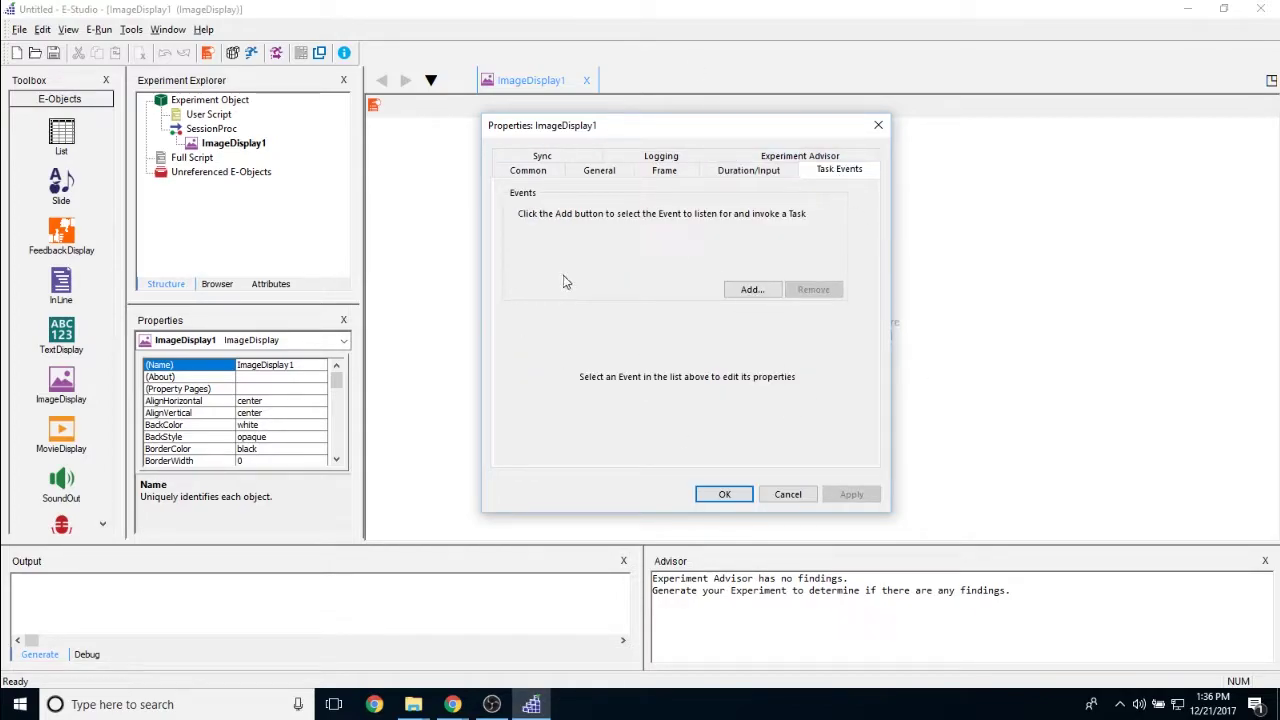
# - Pick ImageDisplay1.OnsetTime in the Add Event list and confirm it as a task event
pyautogui.click(741, 290)
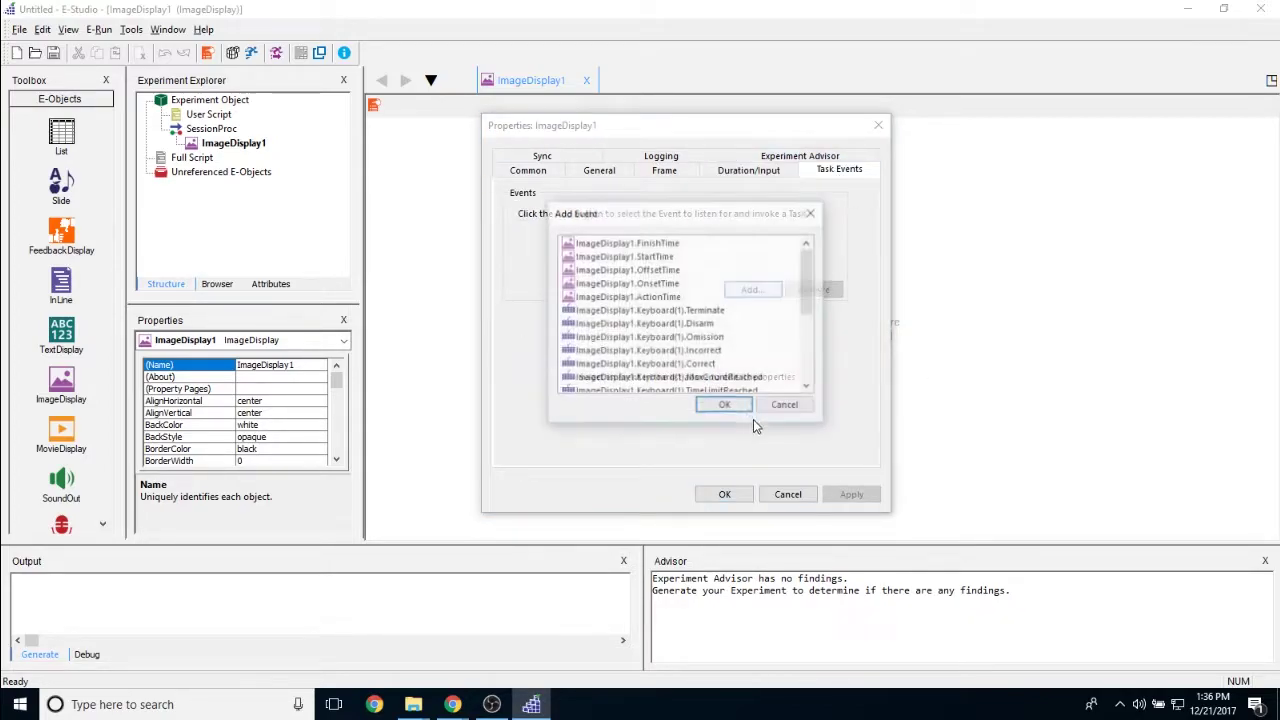
pyautogui.moveTo(649, 220); pyautogui.dragTo(680, 224)
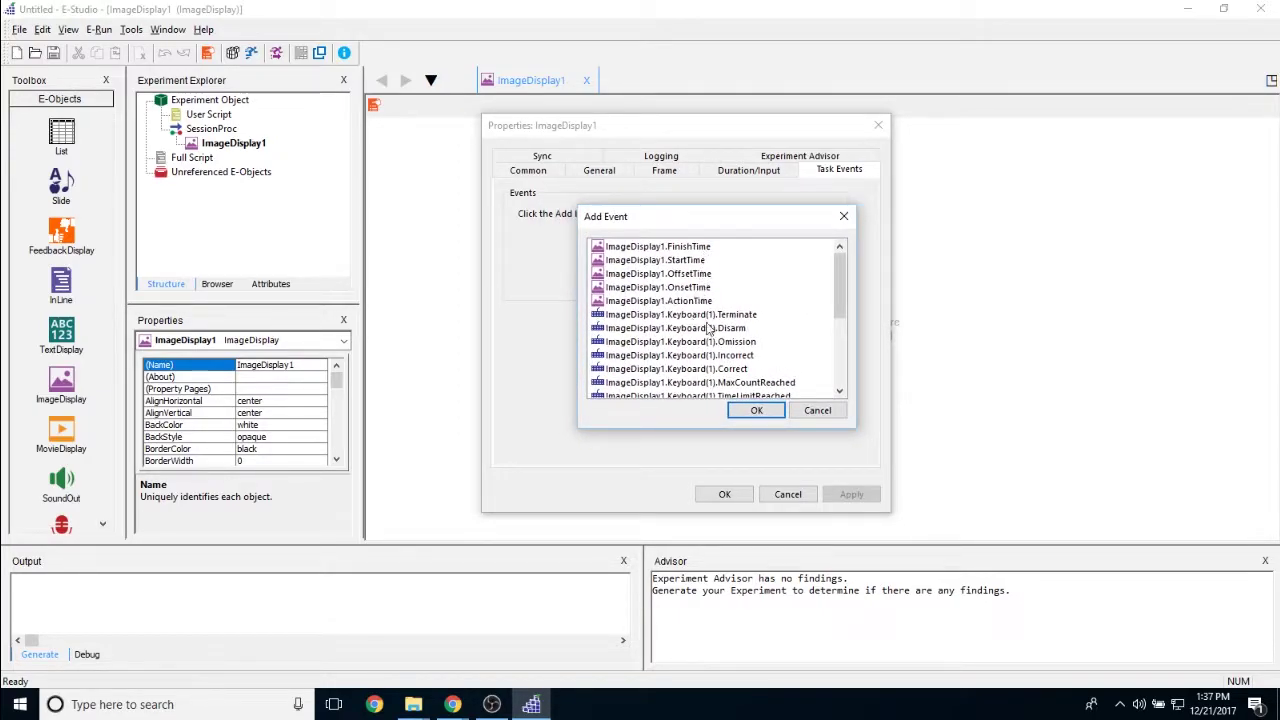
pyautogui.click(843, 355)
pyautogui.moveTo(843, 355); pyautogui.dragTo(843, 285)
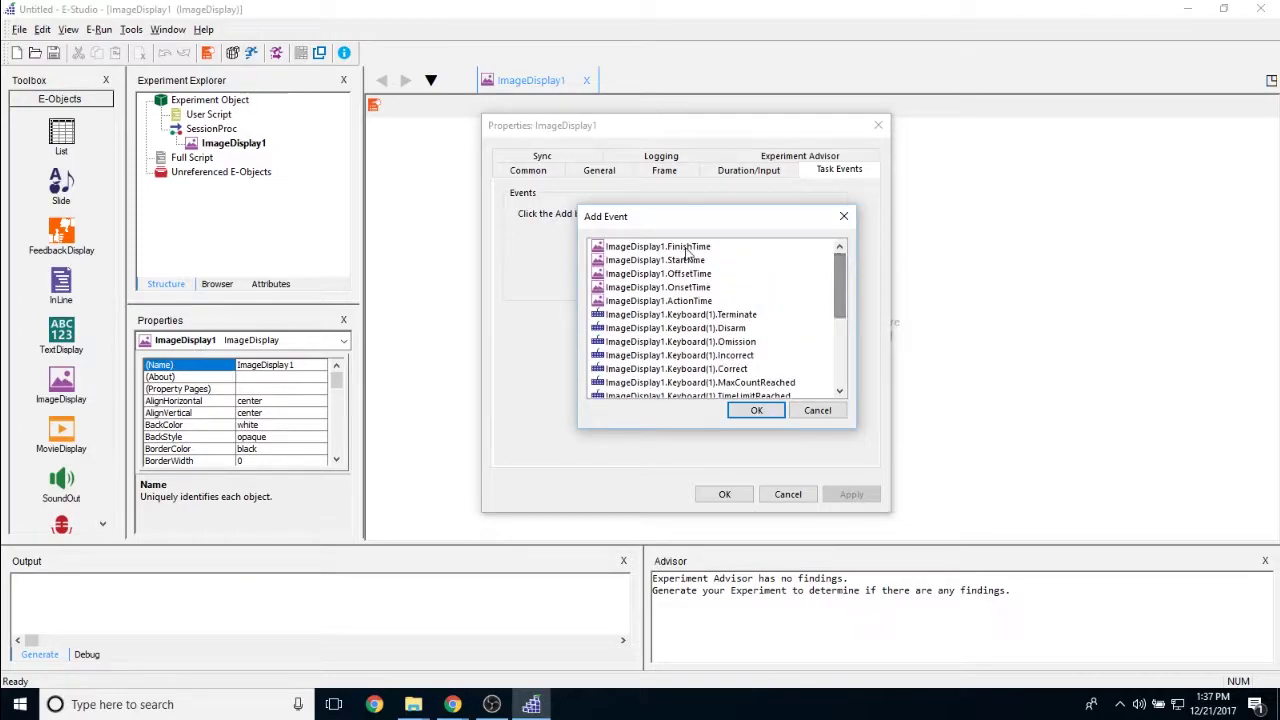
pyautogui.click(658, 260)
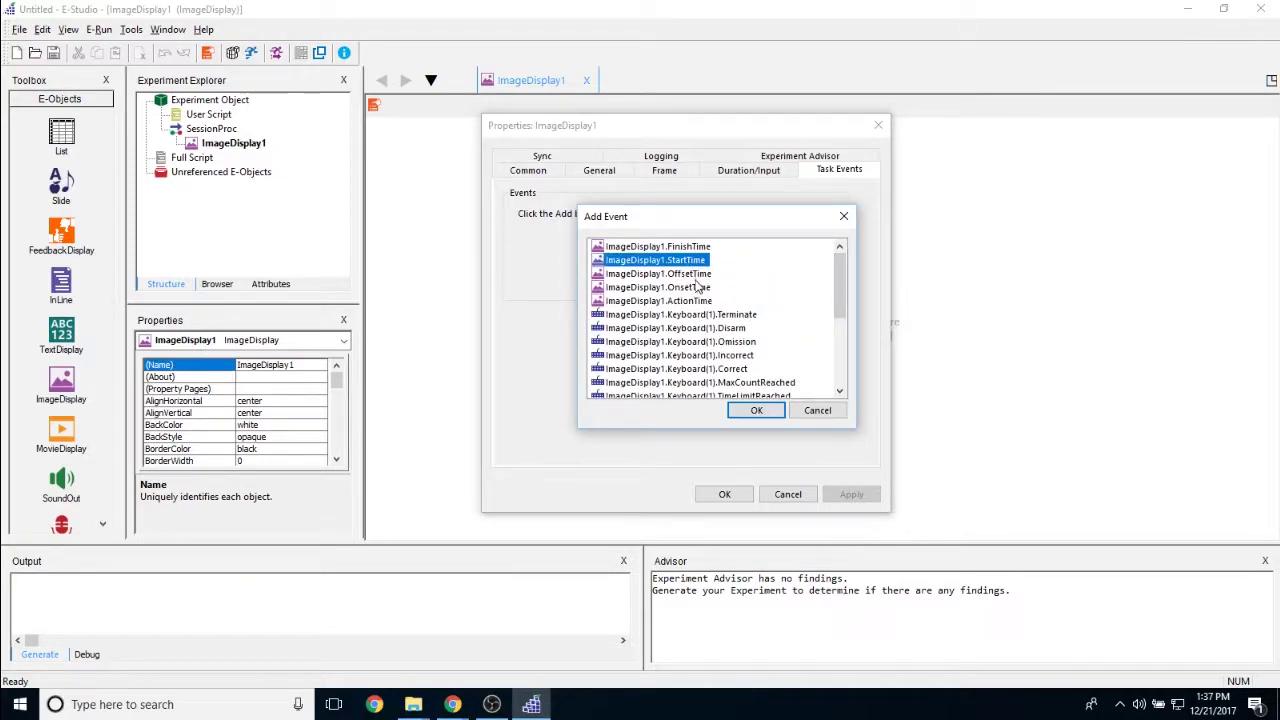
pyautogui.press('Down')
pyautogui.press('Down')
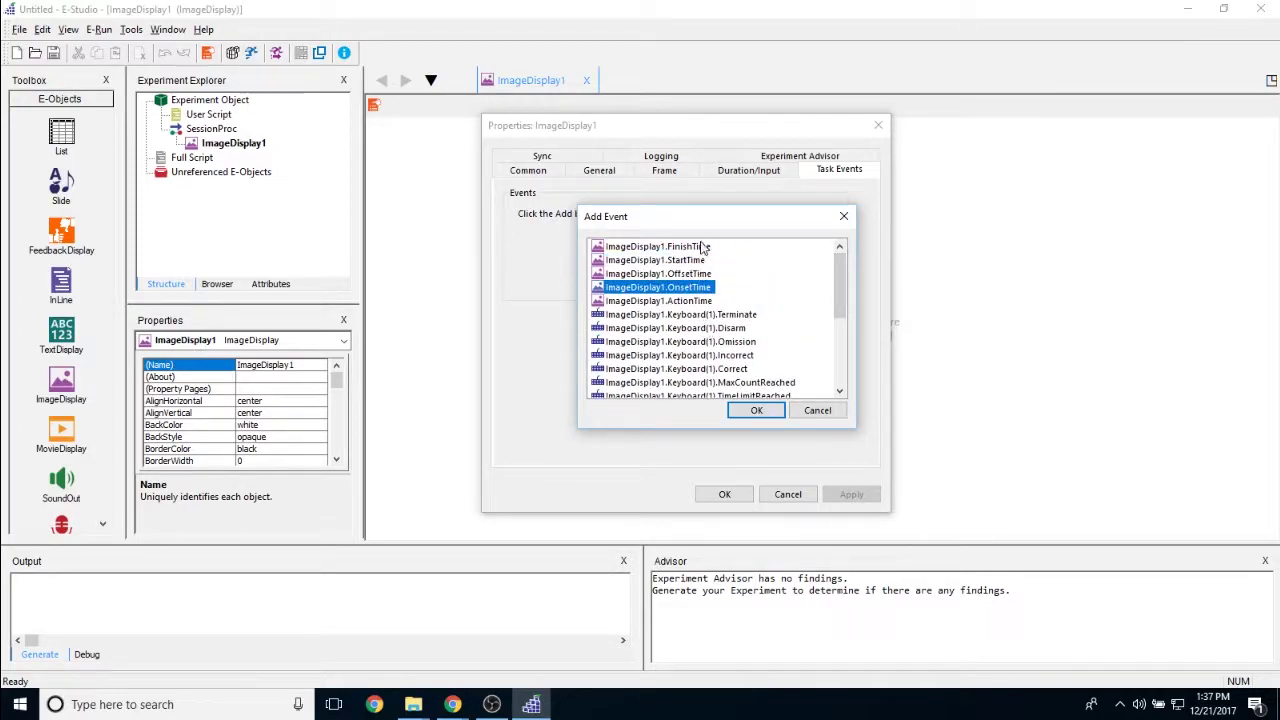
pyautogui.click(703, 246)
pyautogui.click(697, 300)
pyautogui.click(690, 288)
pyautogui.click(751, 410)
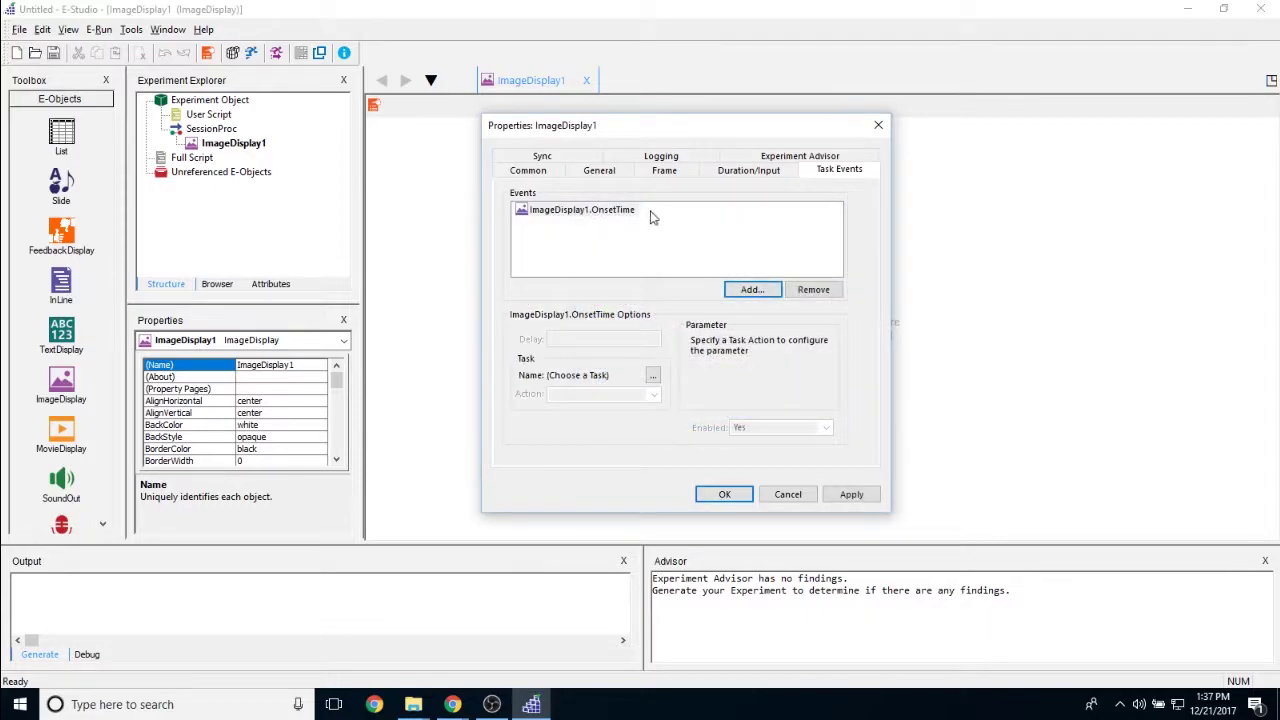
pyautogui.click(600, 210)
# - Glance at Experiment Advisor, then tick ACC, CRESP, RESP, RT and RTTime on the Logging tab
pyautogui.click(770, 158)
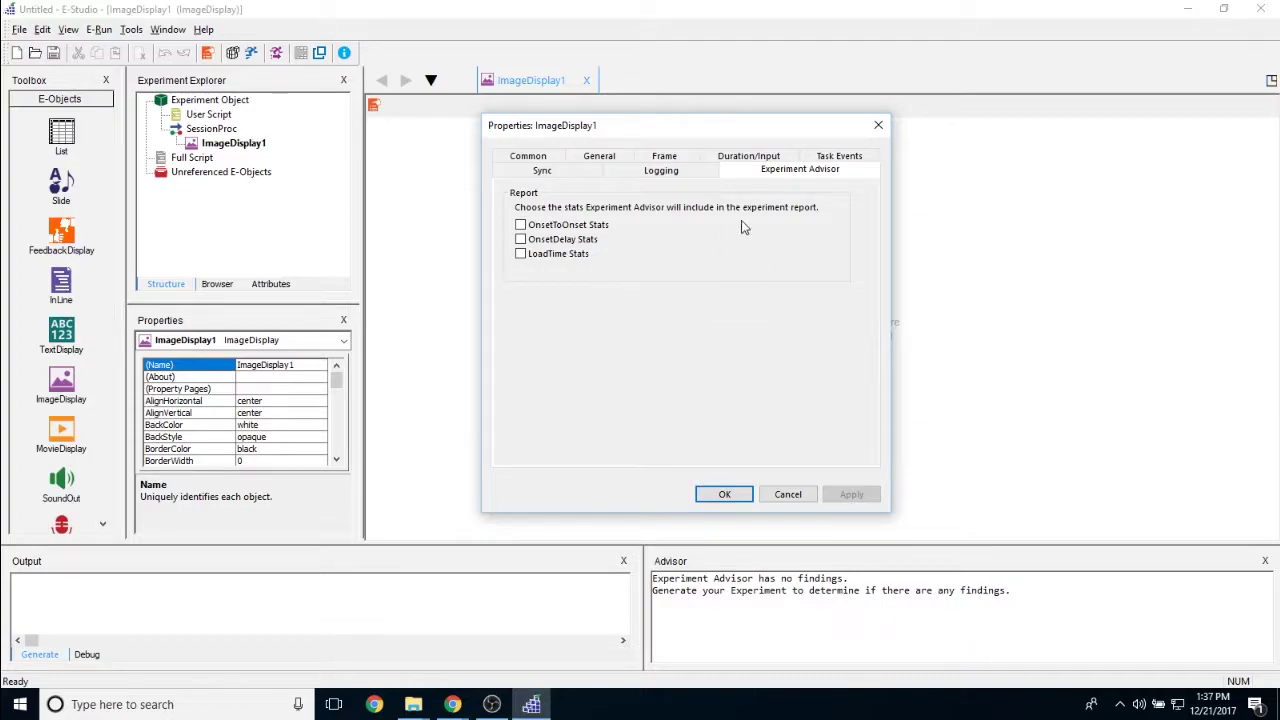
pyautogui.click(661, 170)
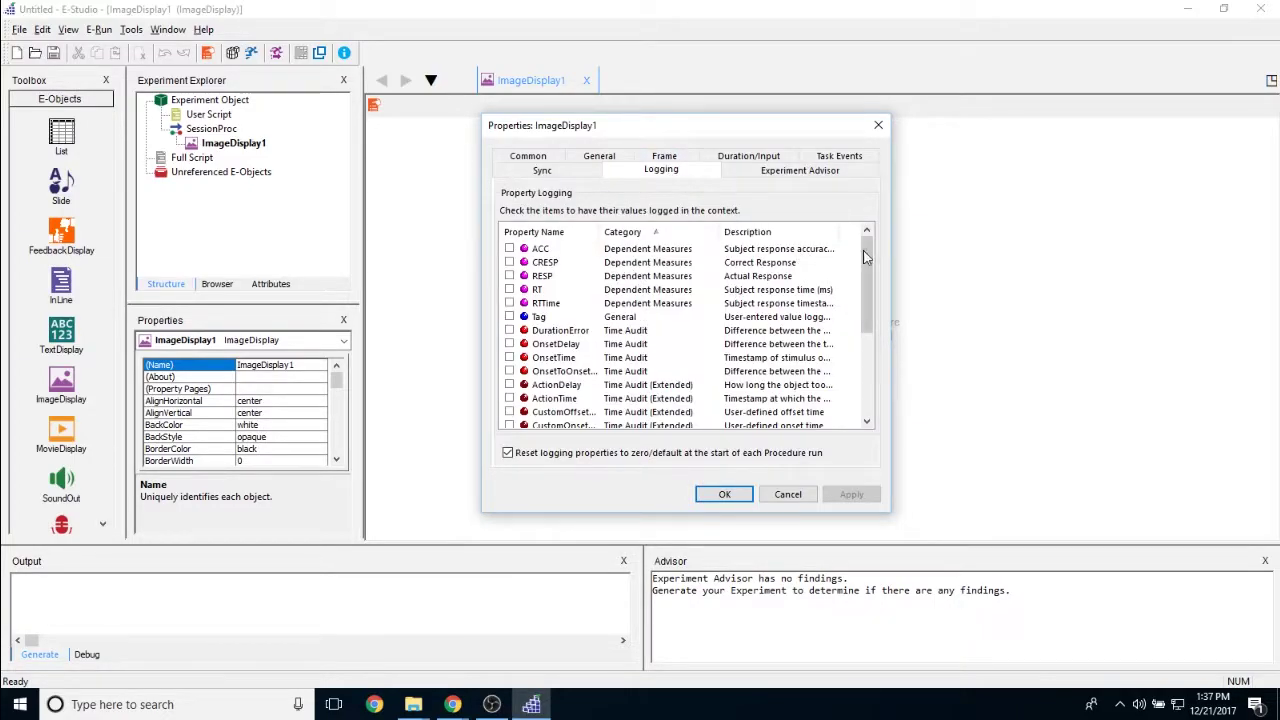
pyautogui.moveTo(868, 285)
pyautogui.mouseDown()
pyautogui.moveTo(869, 371)
pyautogui.moveTo(868, 300)
pyautogui.moveTo(880, 306)
pyautogui.mouseUp()
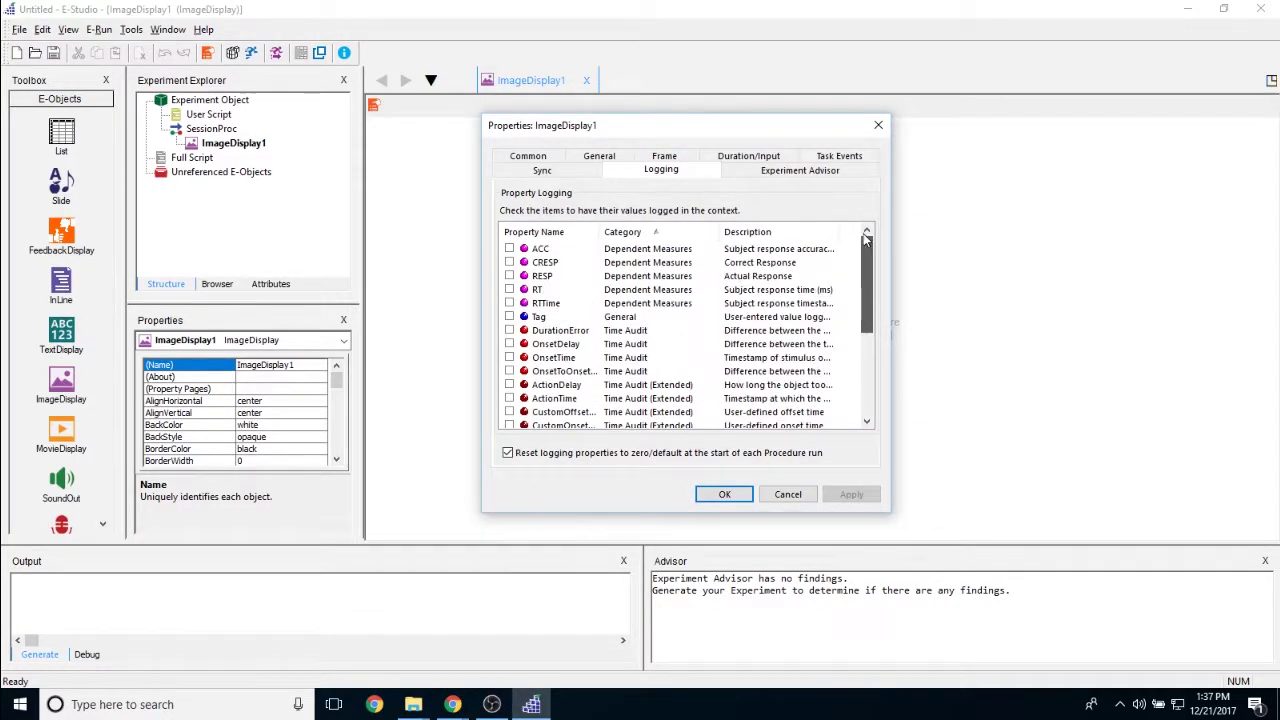
pyautogui.click(510, 248)
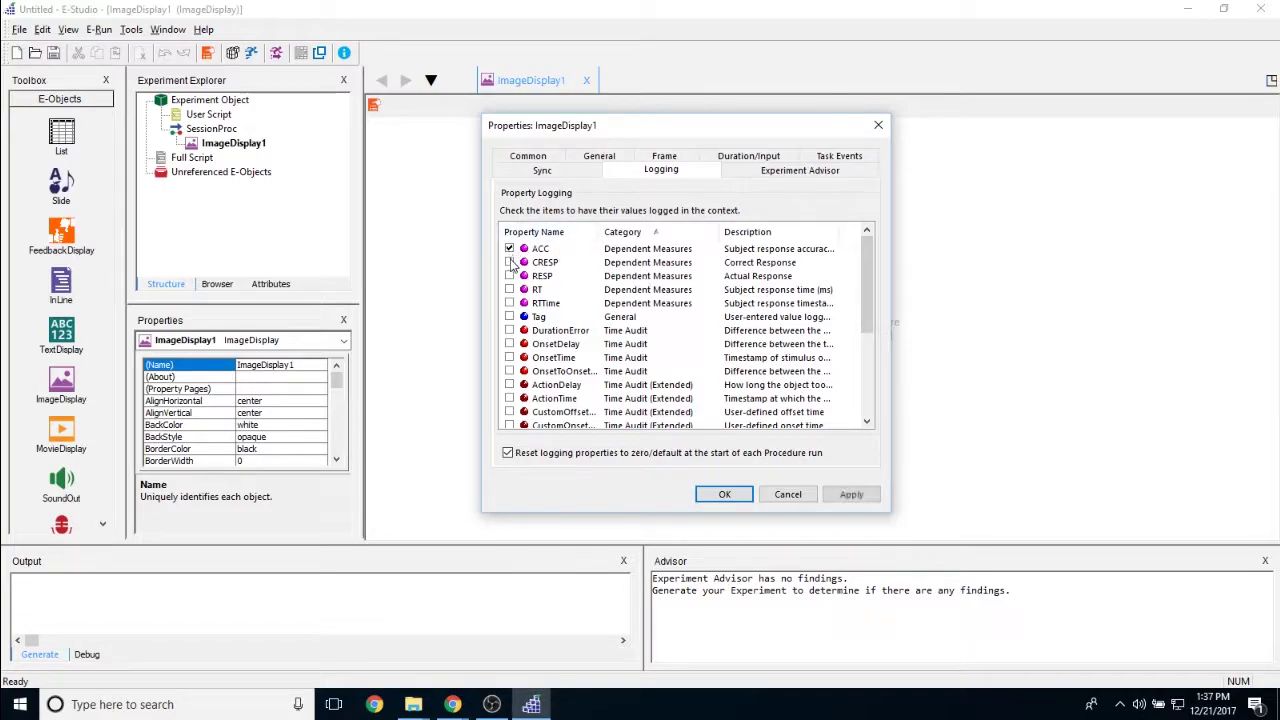
pyautogui.click(510, 262)
pyautogui.click(510, 276)
pyautogui.click(510, 289)
pyautogui.click(510, 303)
# - Also log the Time Audit values DurationError, OnsetTime and OnsetToOnset, plus Duration
pyautogui.click(509, 331)
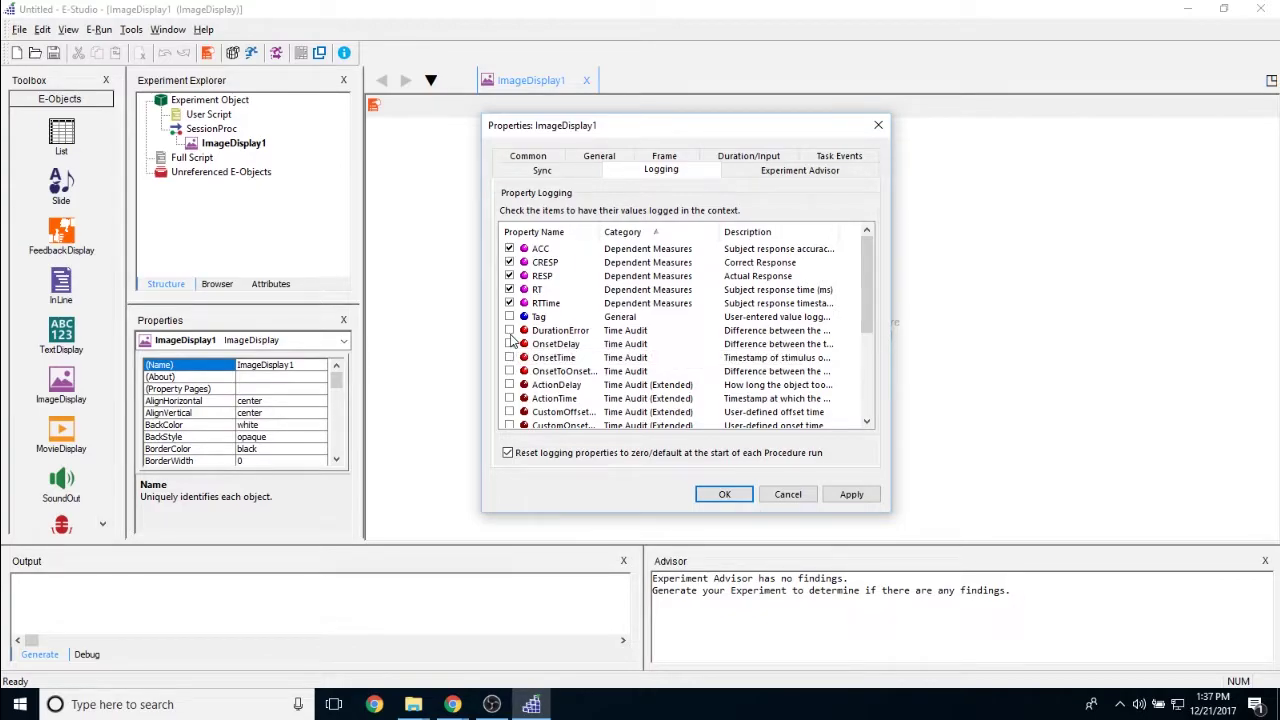
pyautogui.click(509, 357)
pyautogui.click(509, 371)
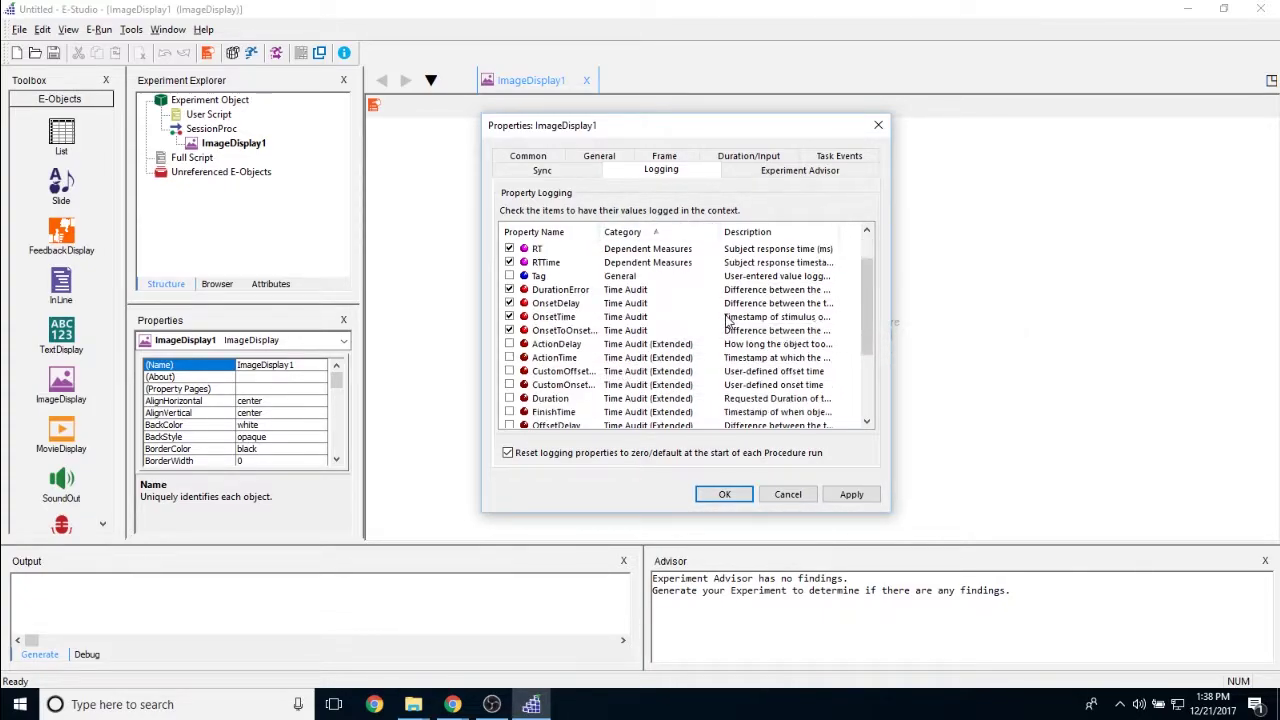
pyautogui.scroll(-4, 725, 325)
pyautogui.scroll(5, 572, 340)
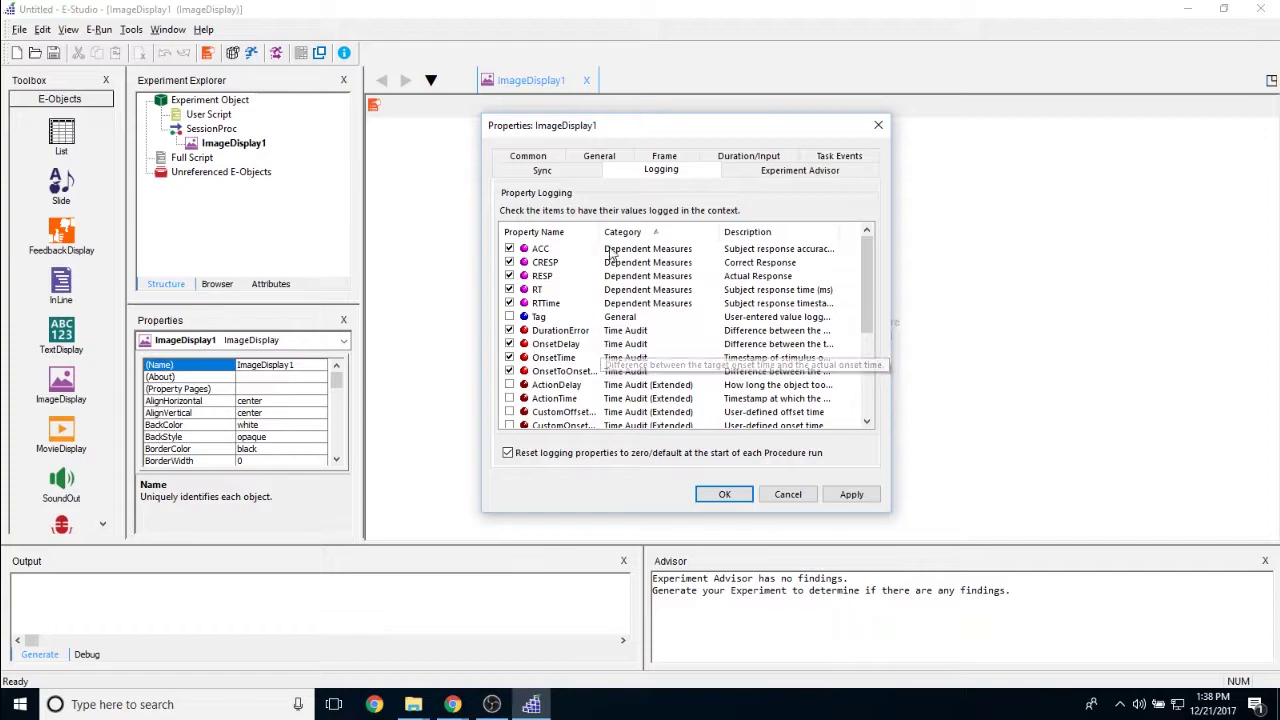
pyautogui.scroll(-1, 733, 305)
pyautogui.scroll(-1, 733, 305)
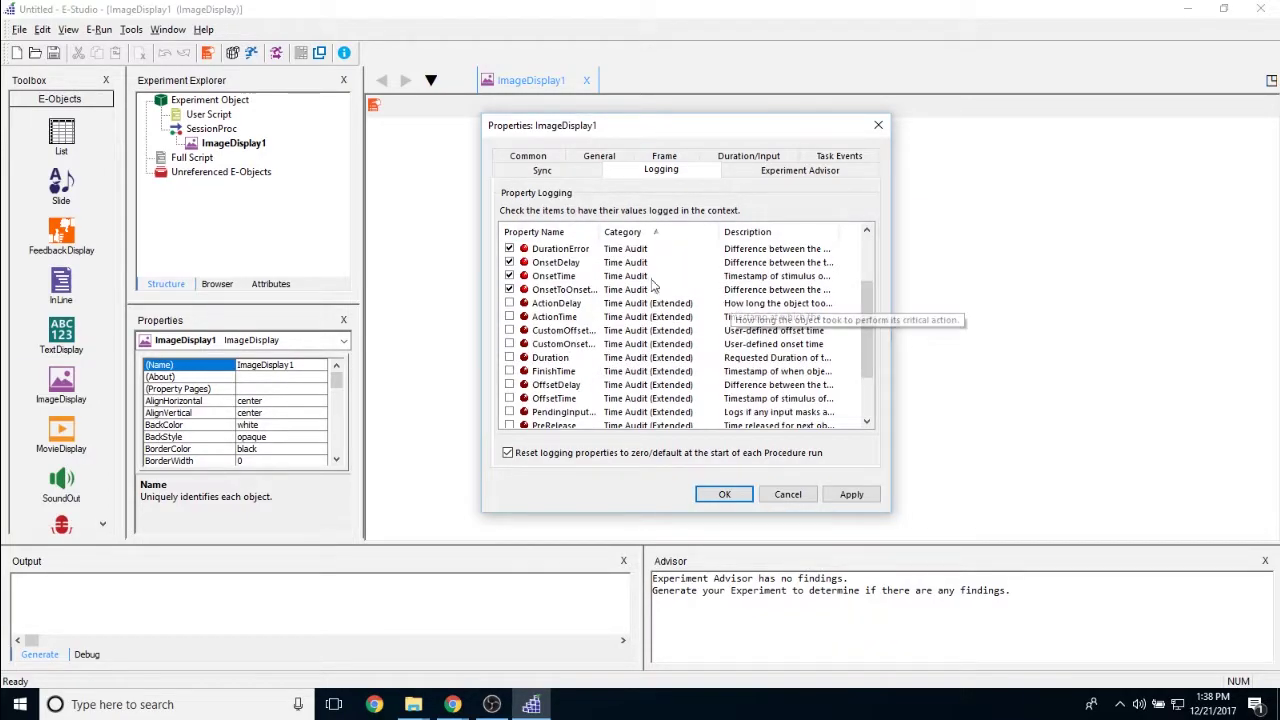
pyautogui.click(509, 358)
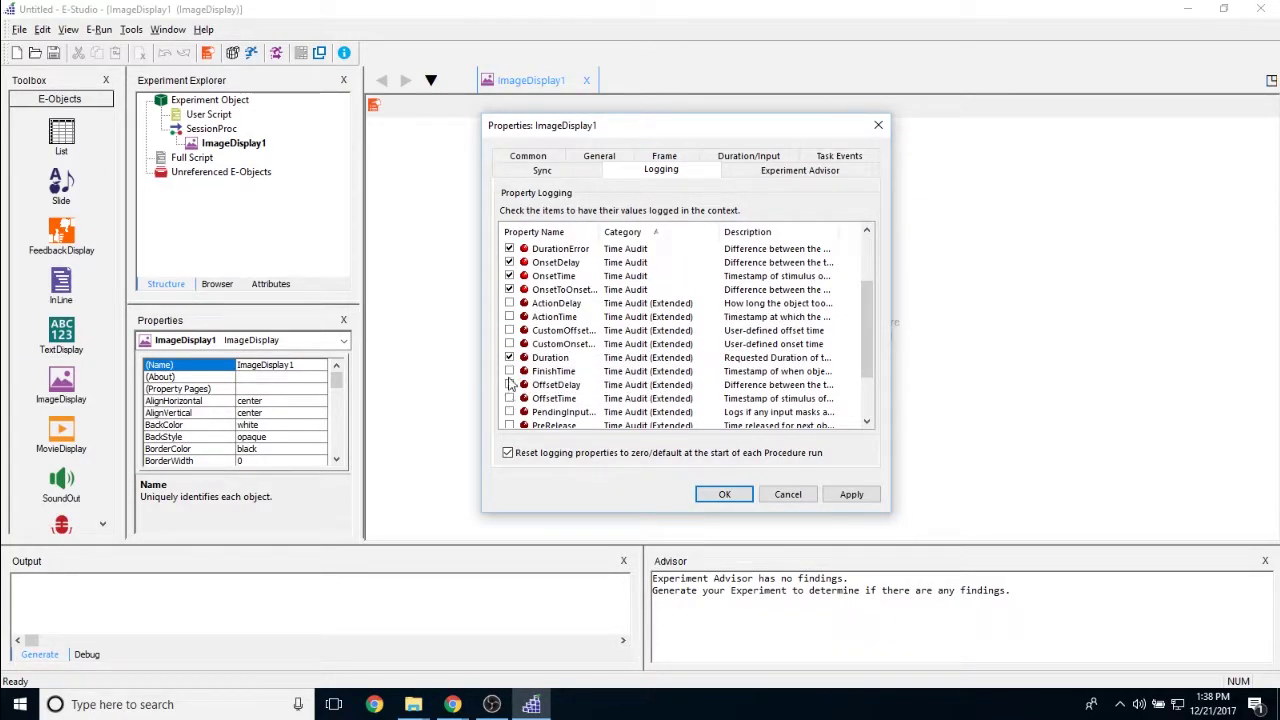
pyautogui.scroll(2, 640, 375)
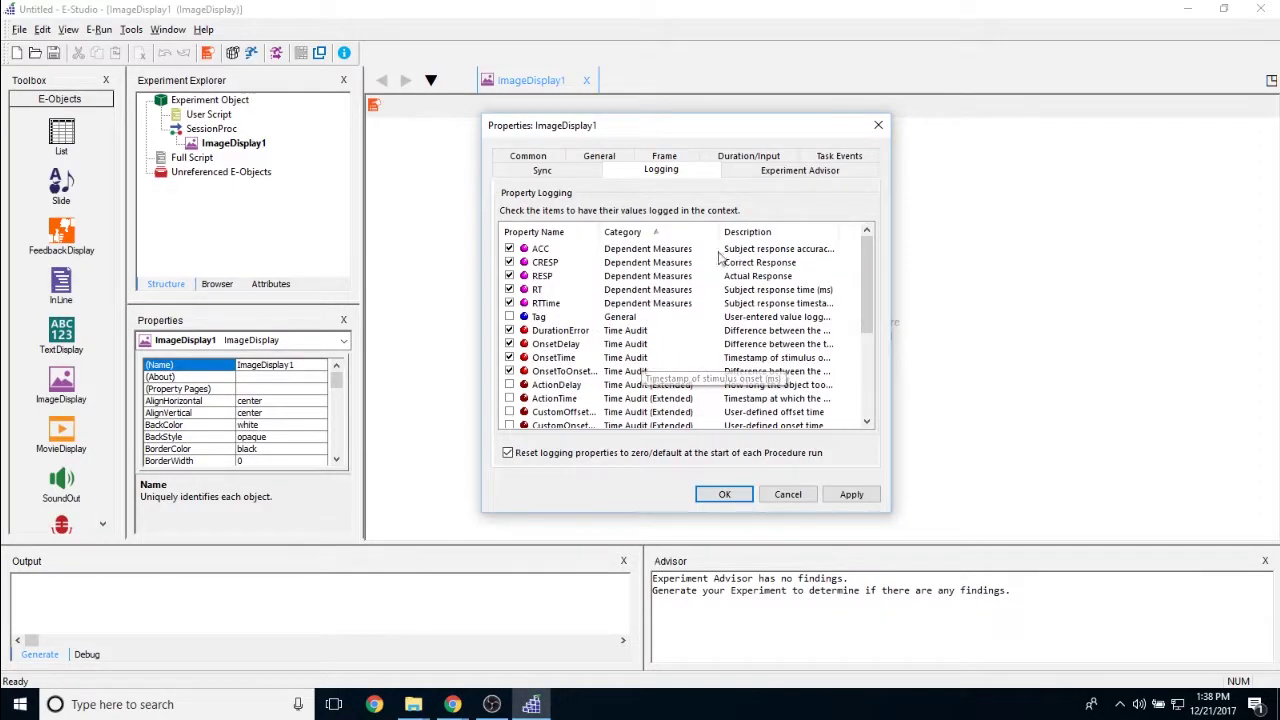
pyautogui.scroll(-4, 615, 352)
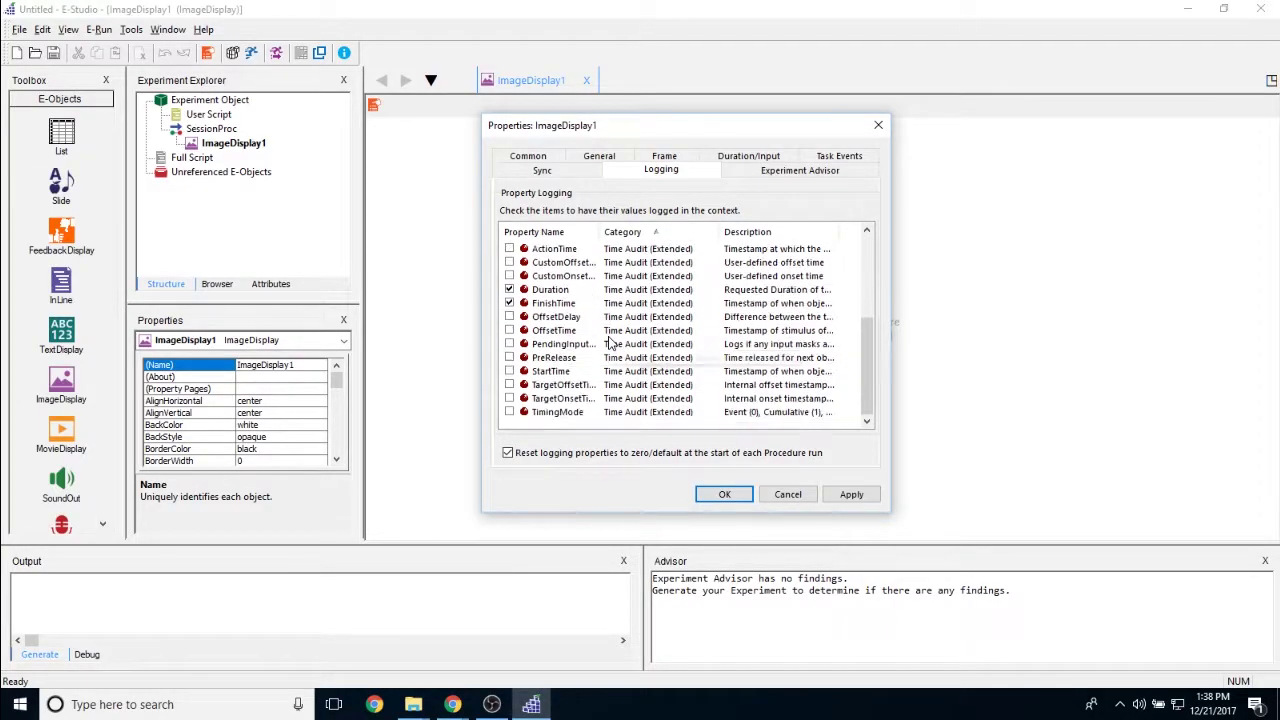
pyautogui.scroll(1, 515, 290)
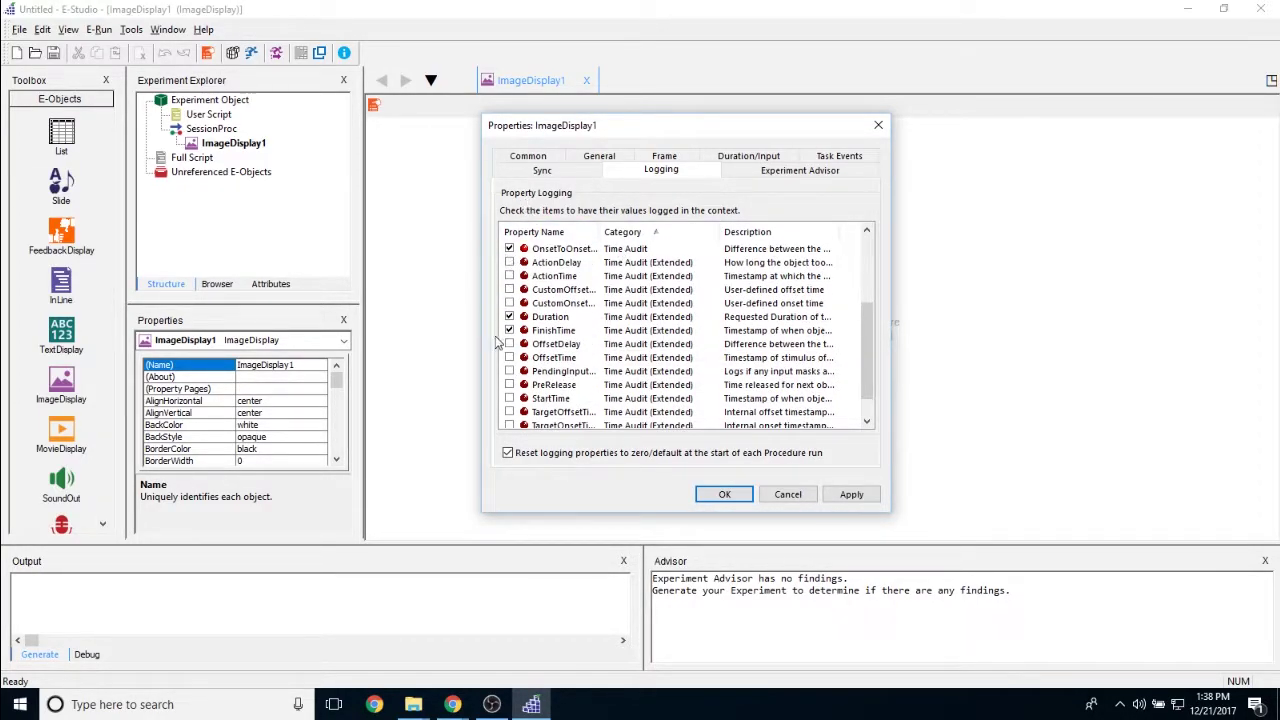
pyautogui.scroll(3, 558, 336)
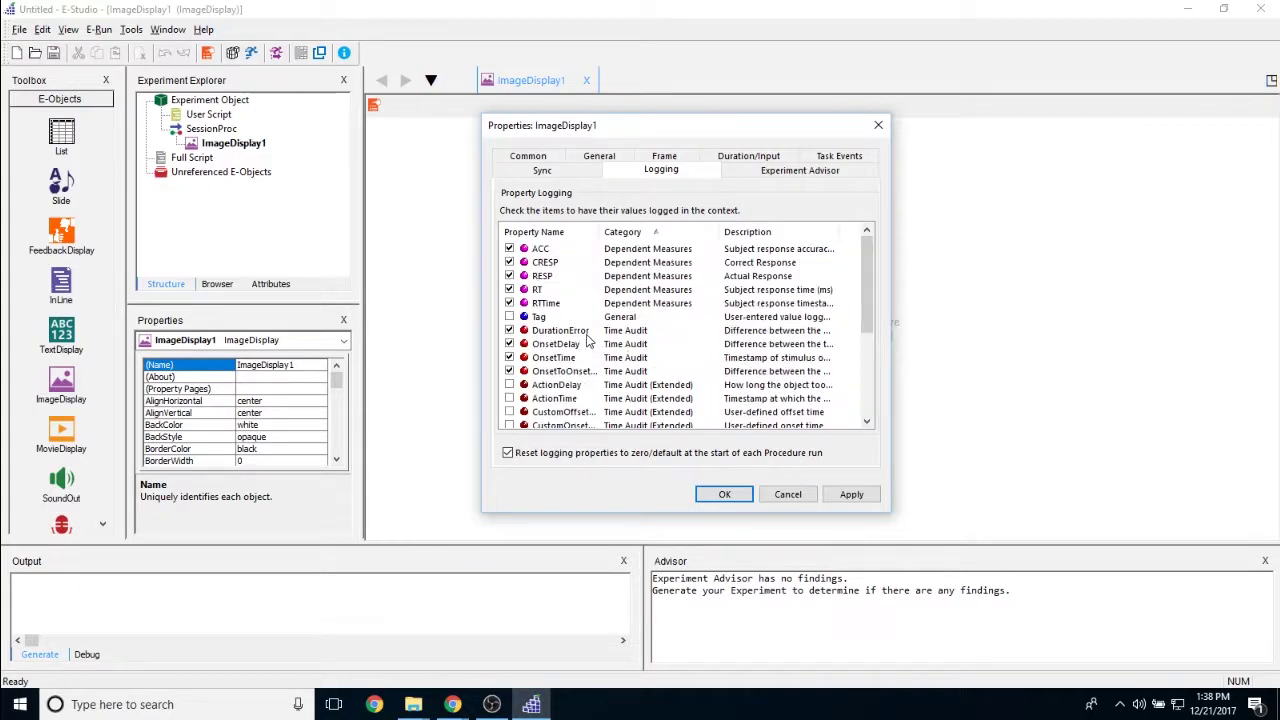
# - On the Sync tab, keep Onset Sync at vertical blank and Offset Sync at (none)
pyautogui.click(541, 171)
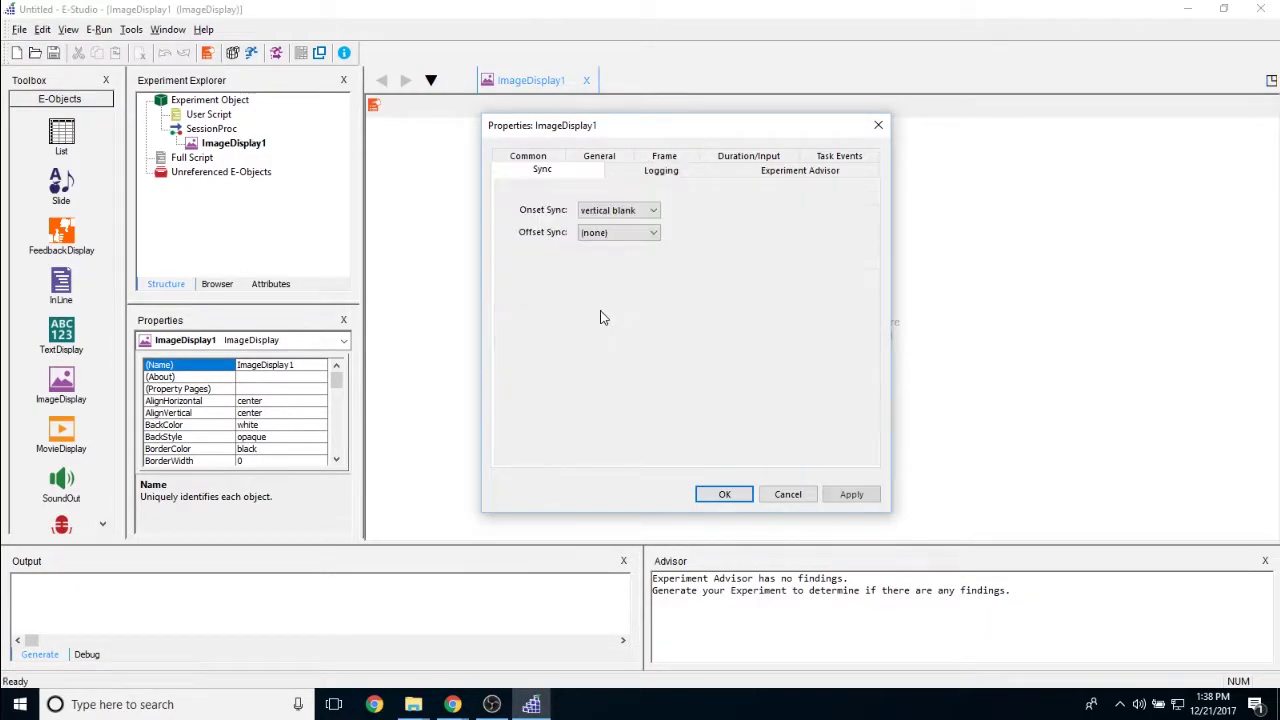
pyautogui.click(655, 211)
pyautogui.click(652, 238)
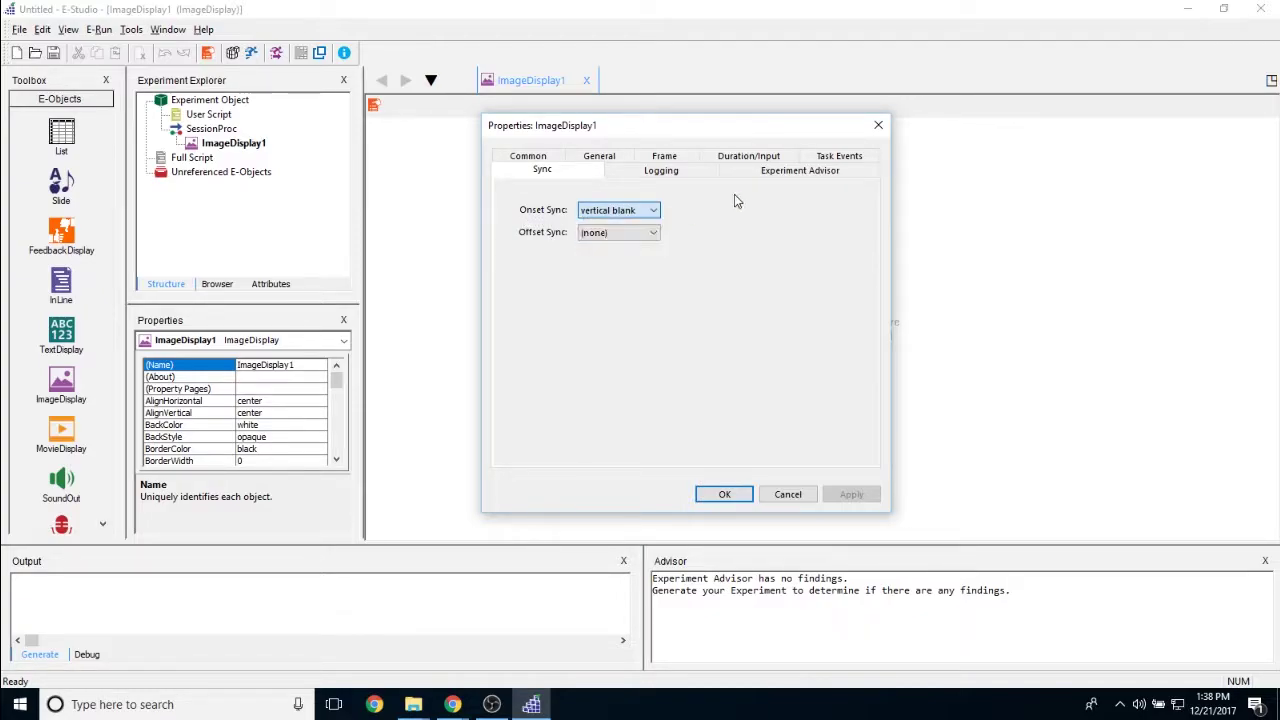
pyautogui.click(612, 233)
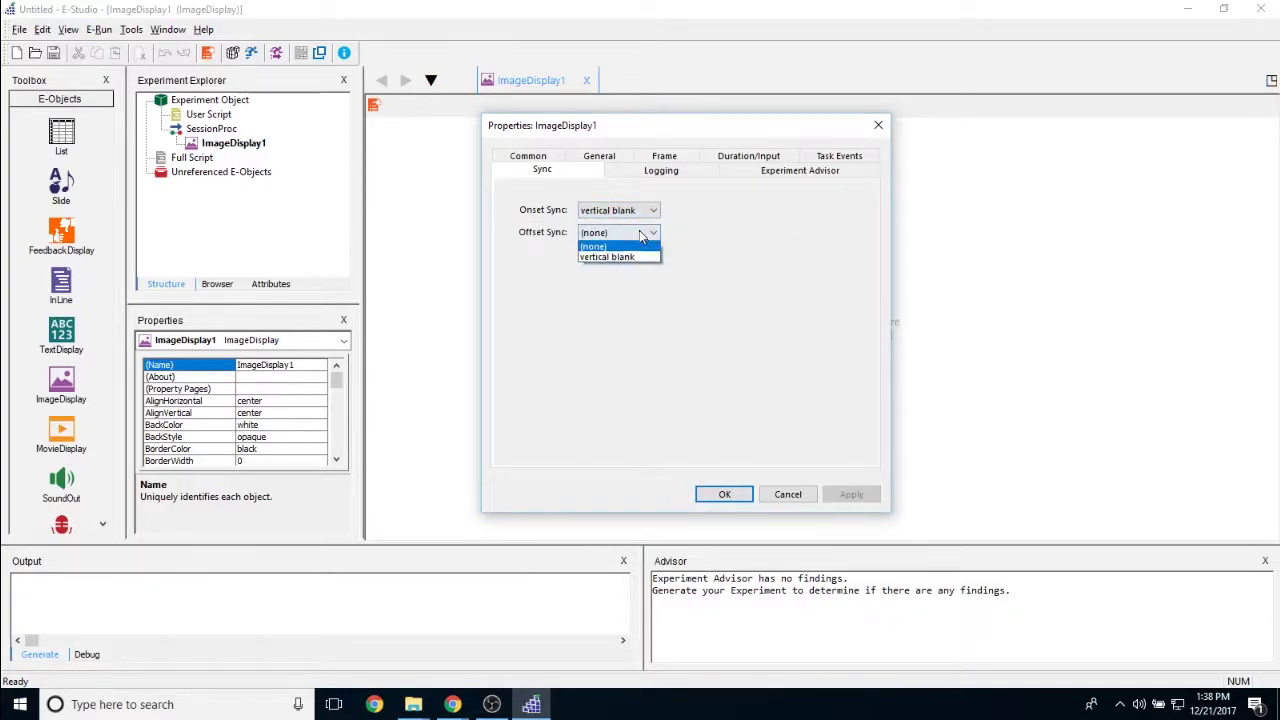
pyautogui.click(657, 246)
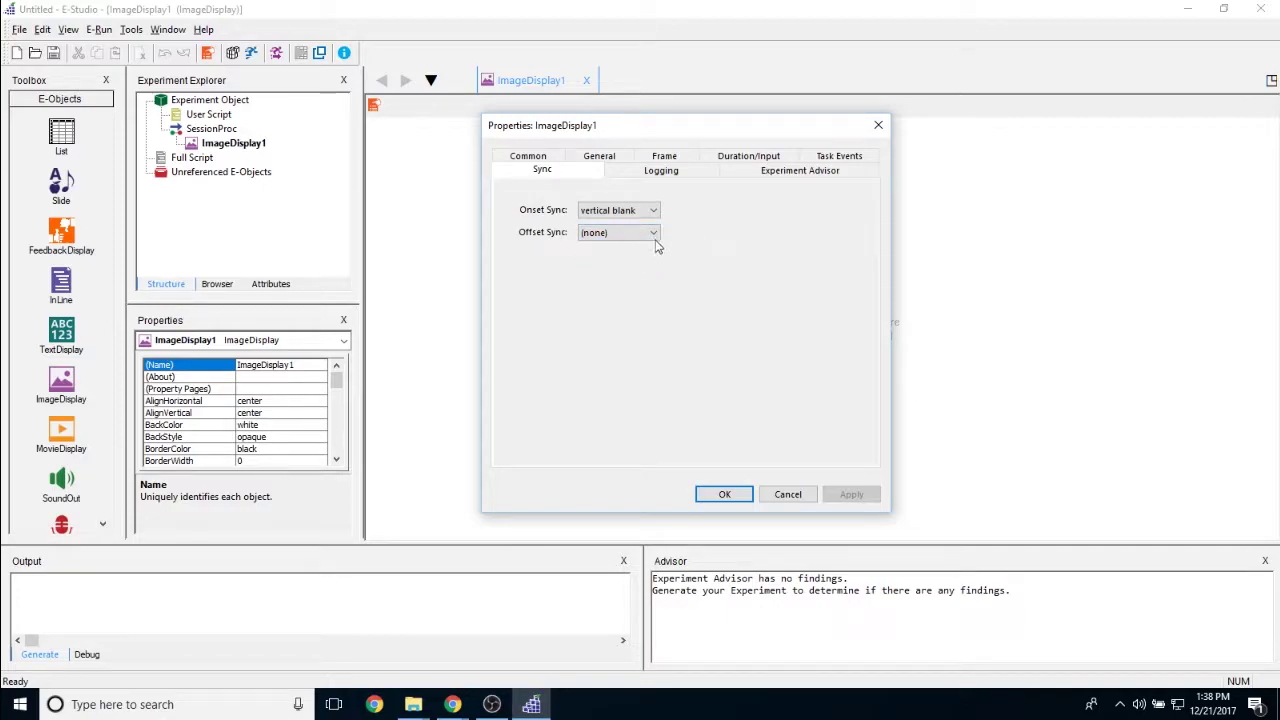
# - On the Common tab, check the Generate PreRun choices and leave it at Inherit
pyautogui.click(528, 158)
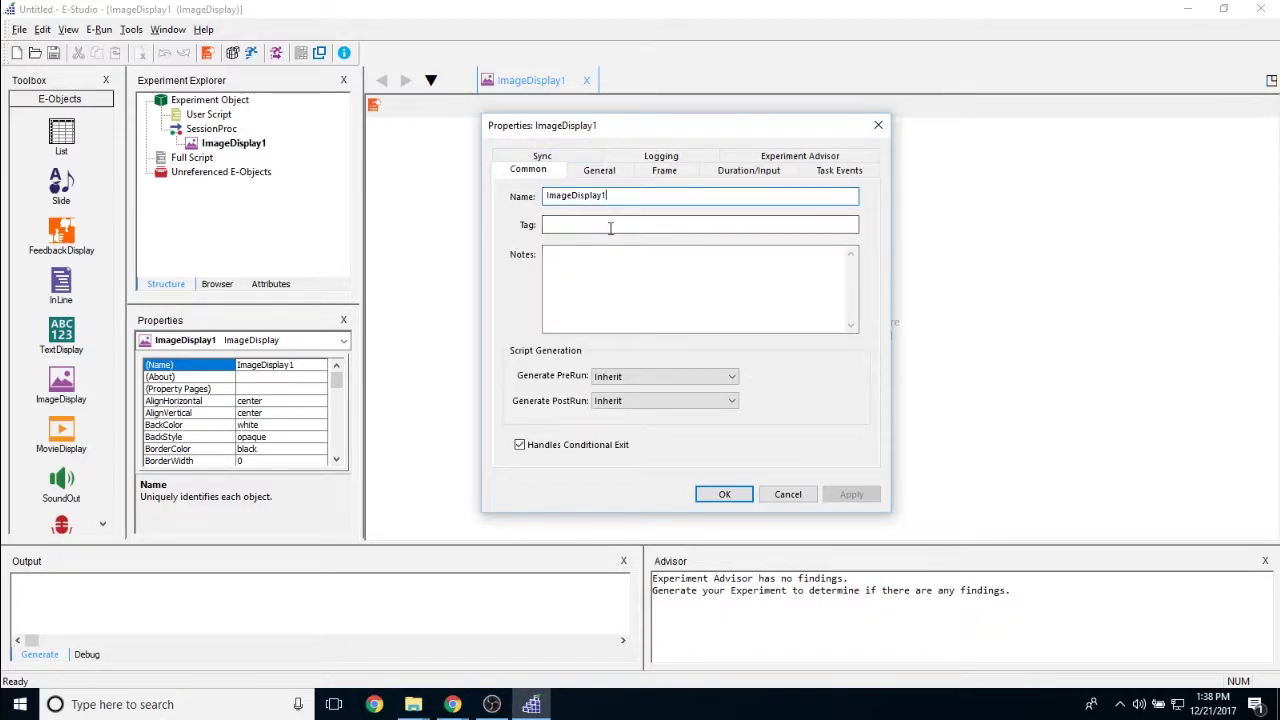
pyautogui.click(562, 255)
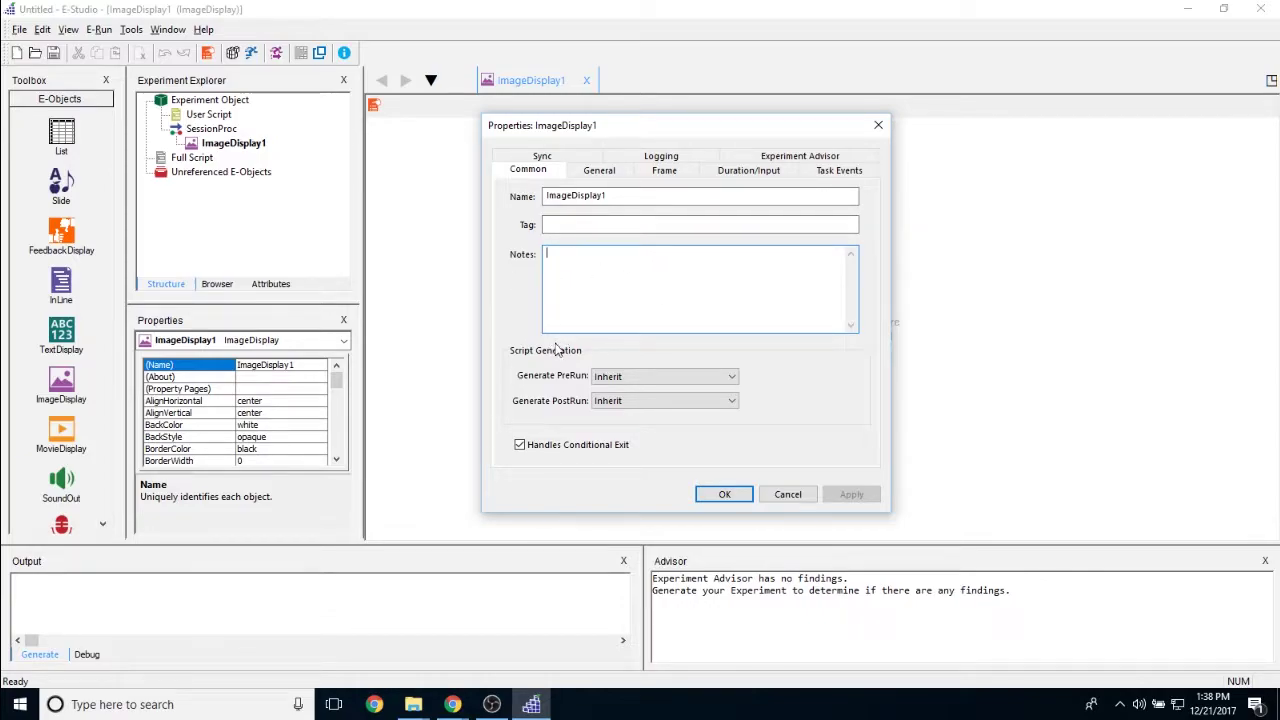
pyautogui.click(697, 378)
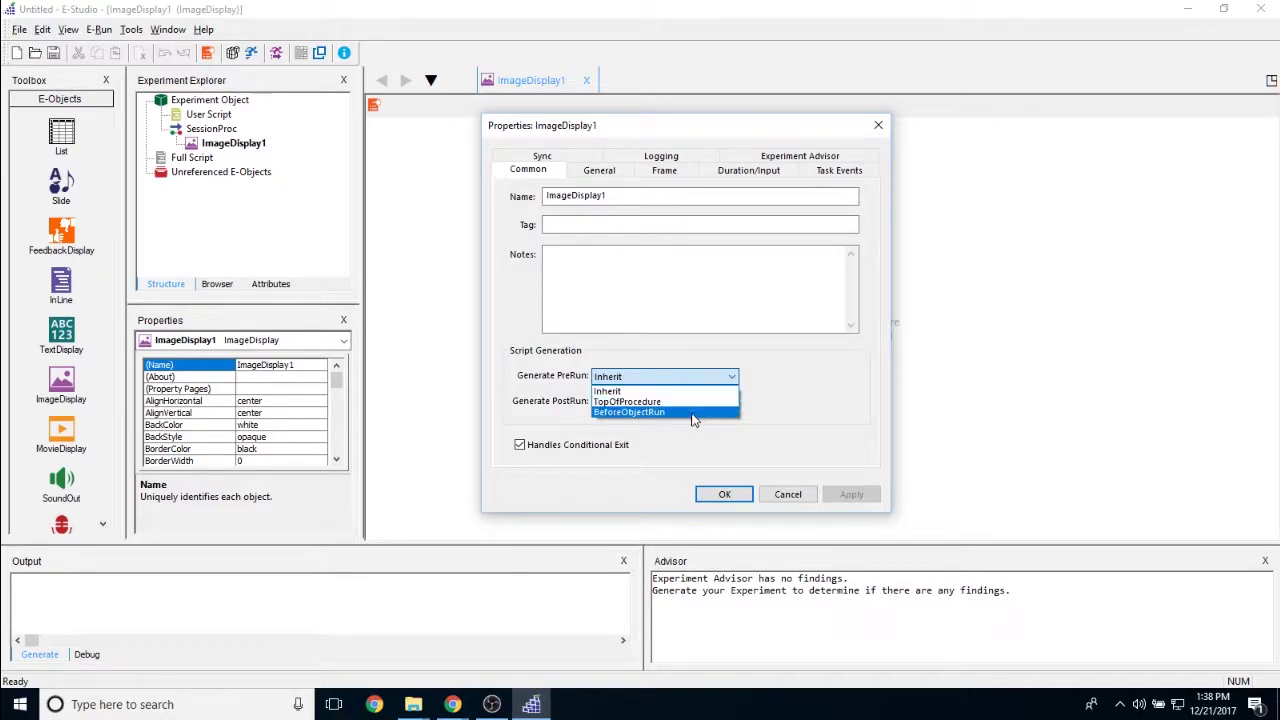
pyautogui.click(610, 390)
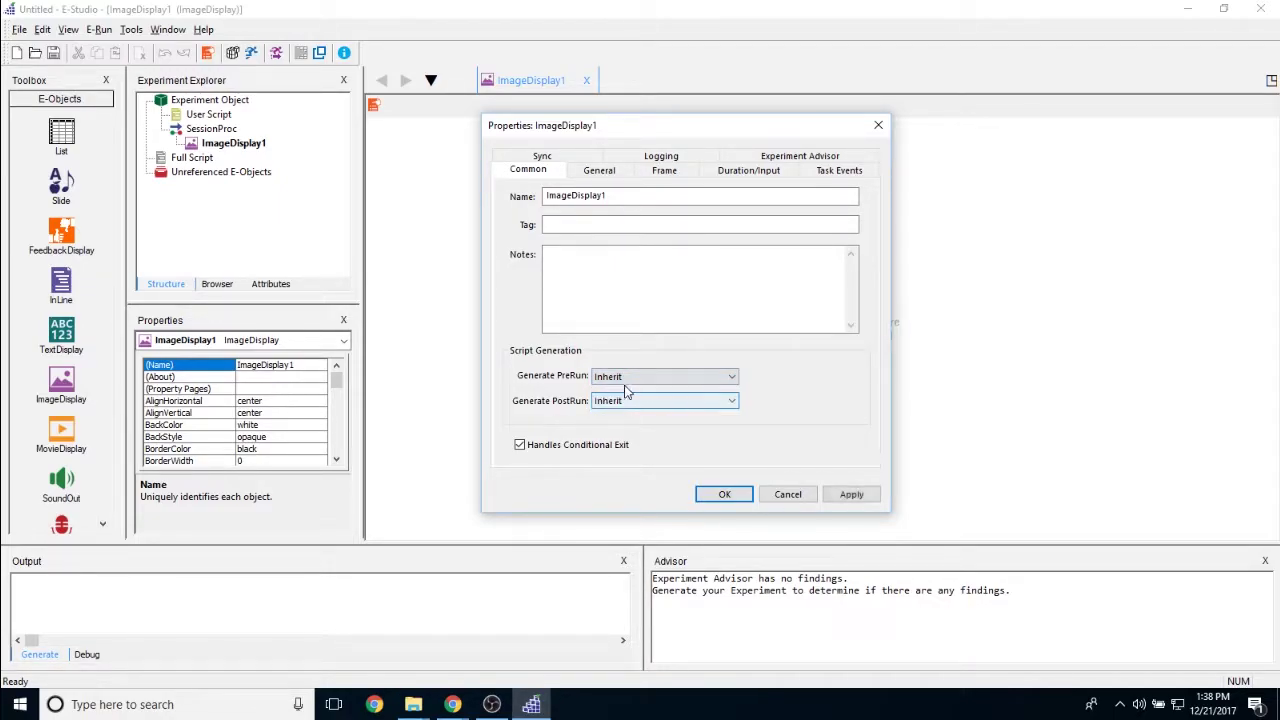
pyautogui.click(736, 376)
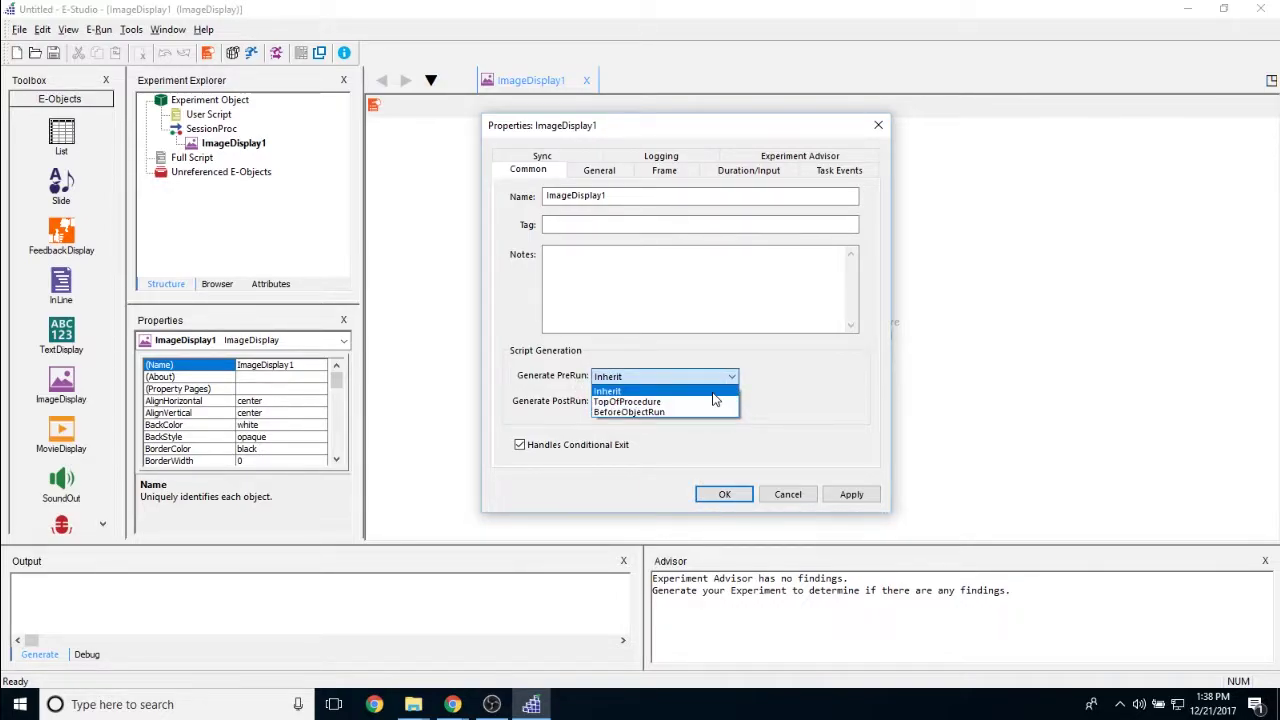
pyautogui.click(700, 389)
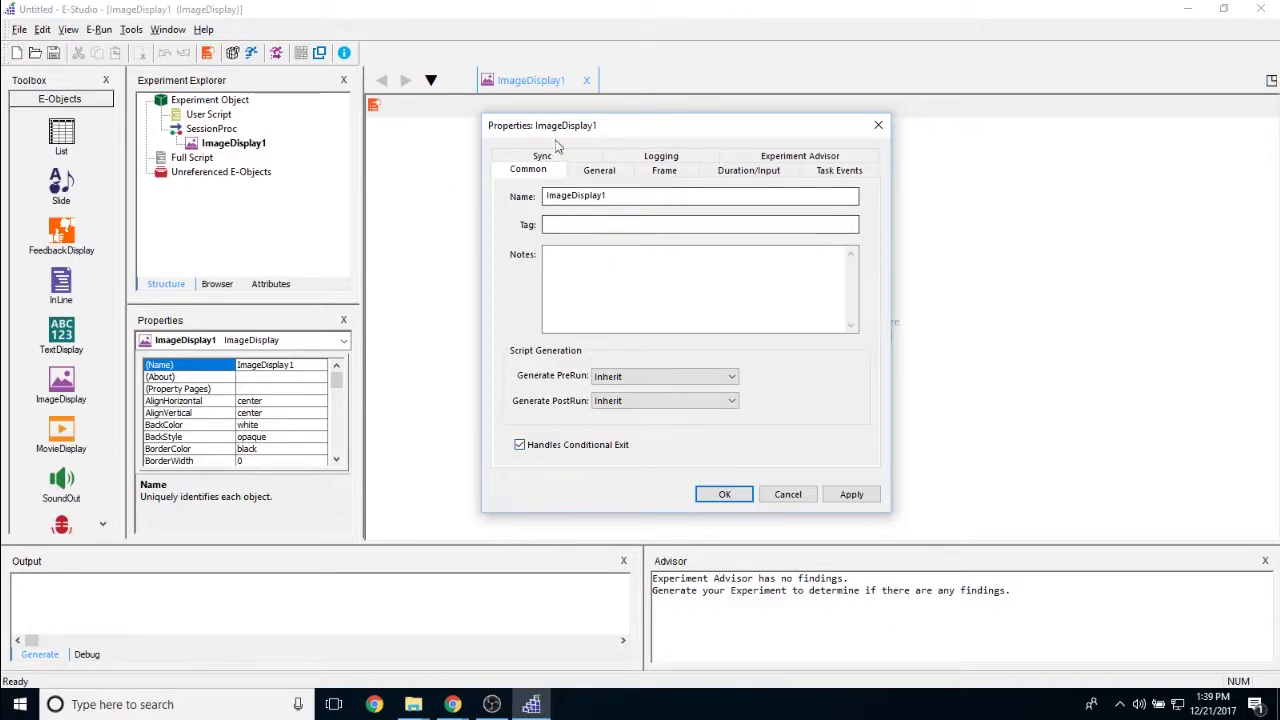
# - Accept the ImageDisplay1 property settings with OK, returning to the display canvas
pyautogui.click(706, 496)
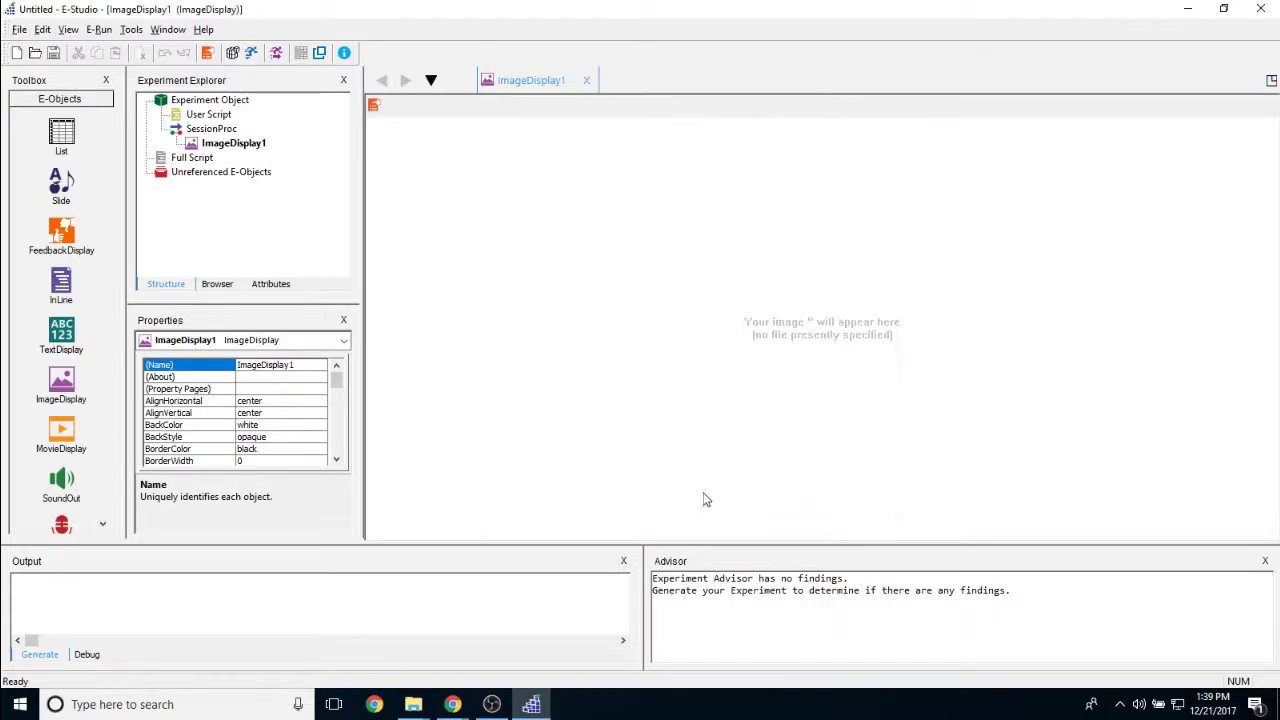